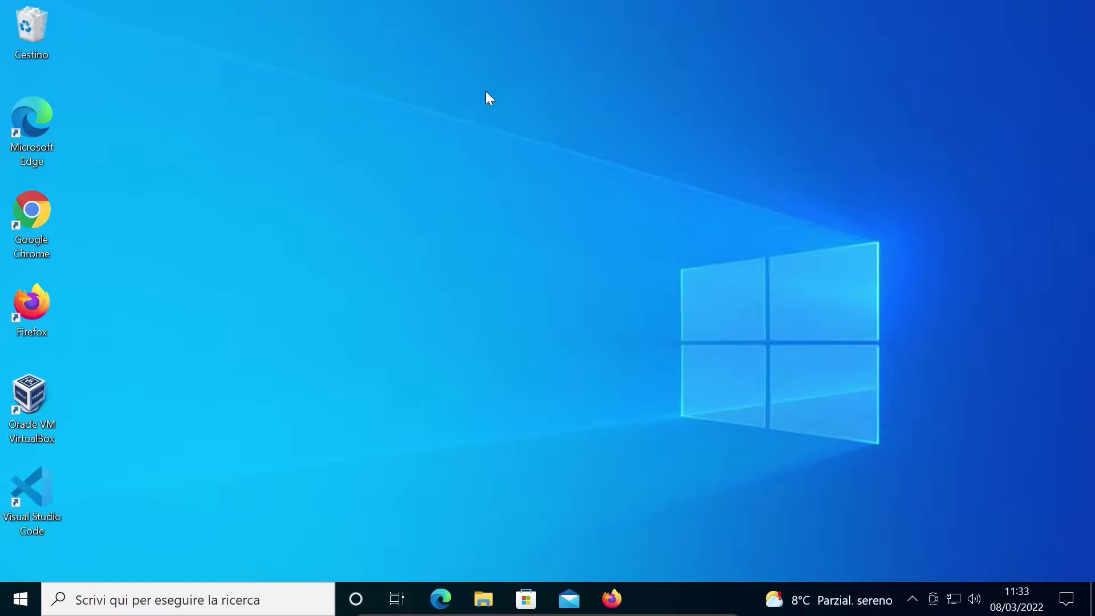
Step: Open Firefox, search the web for "xampp" and open the Apache Friends XAMPP site from the results
left_click(612, 598)
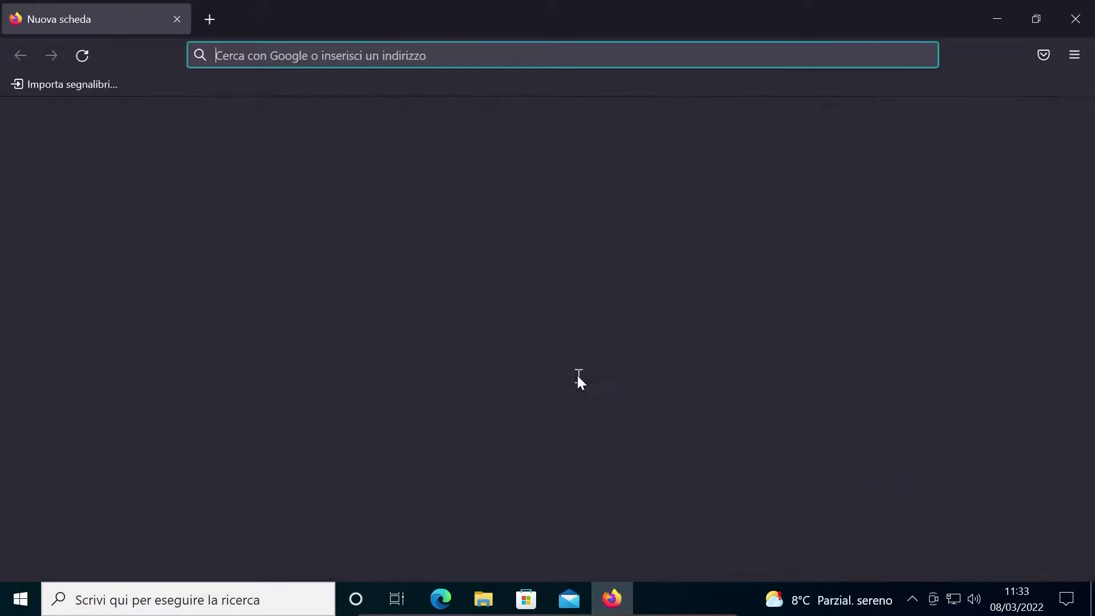
left_click(494, 304)
type("xampp")
key("Return")
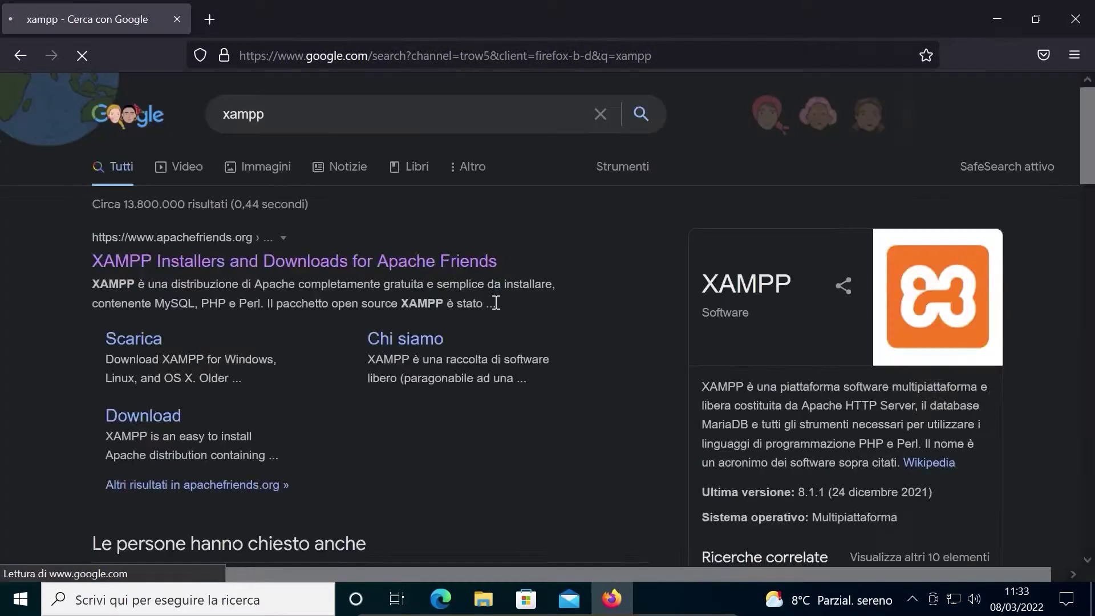
left_click(223, 264)
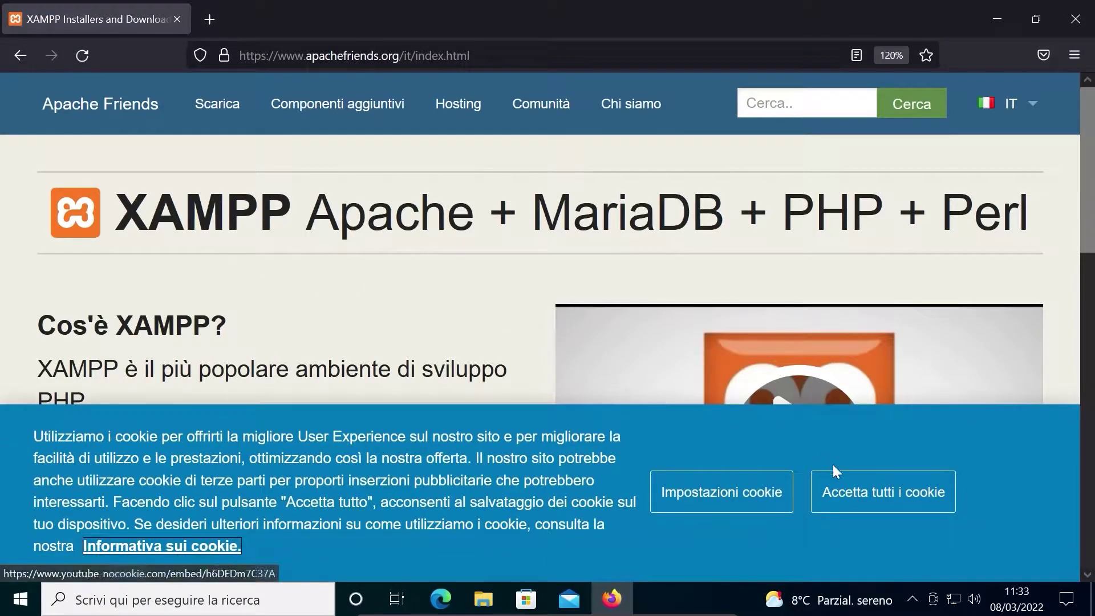
Step: Accept all cookies, then download XAMPP for Windows 8.1.2 (PHP 8.1.2) and save the installer file
left_click(851, 499)
scroll(548, 363, "down", 5)
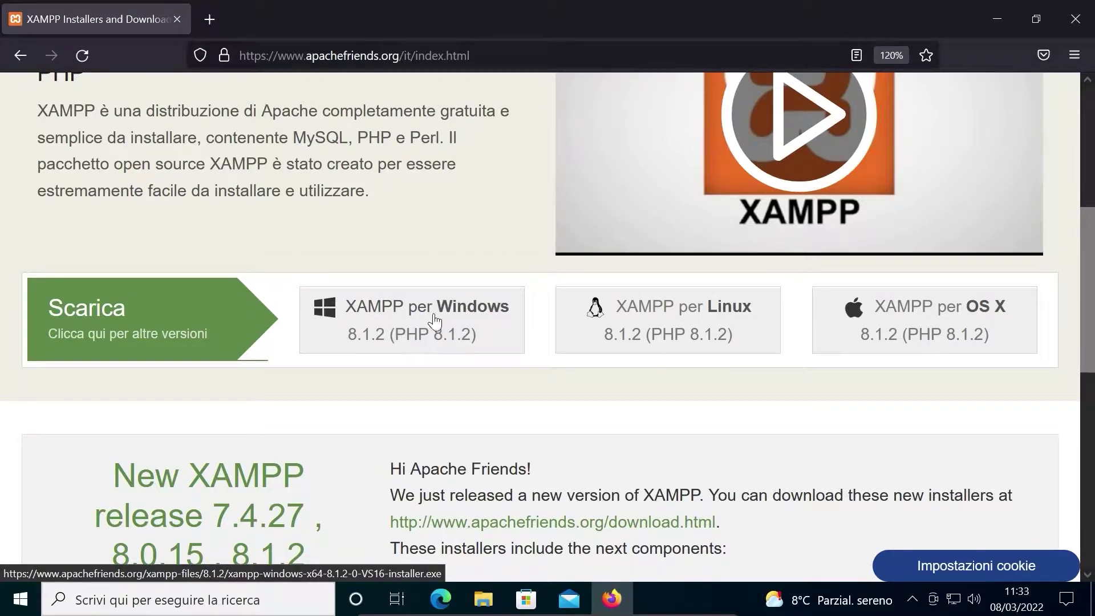
left_click(490, 342)
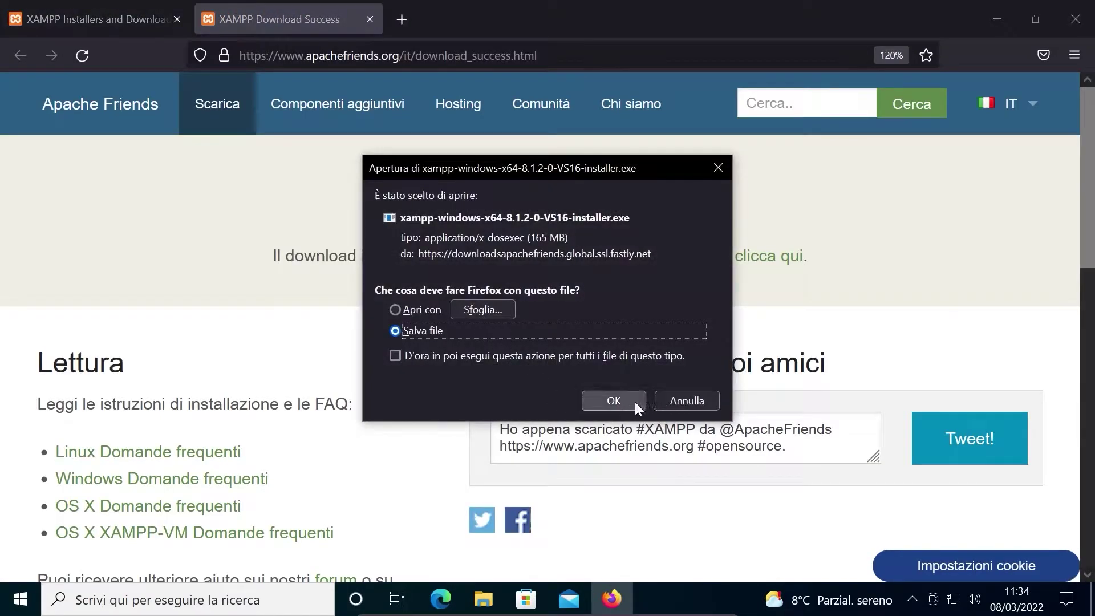
left_click(632, 402)
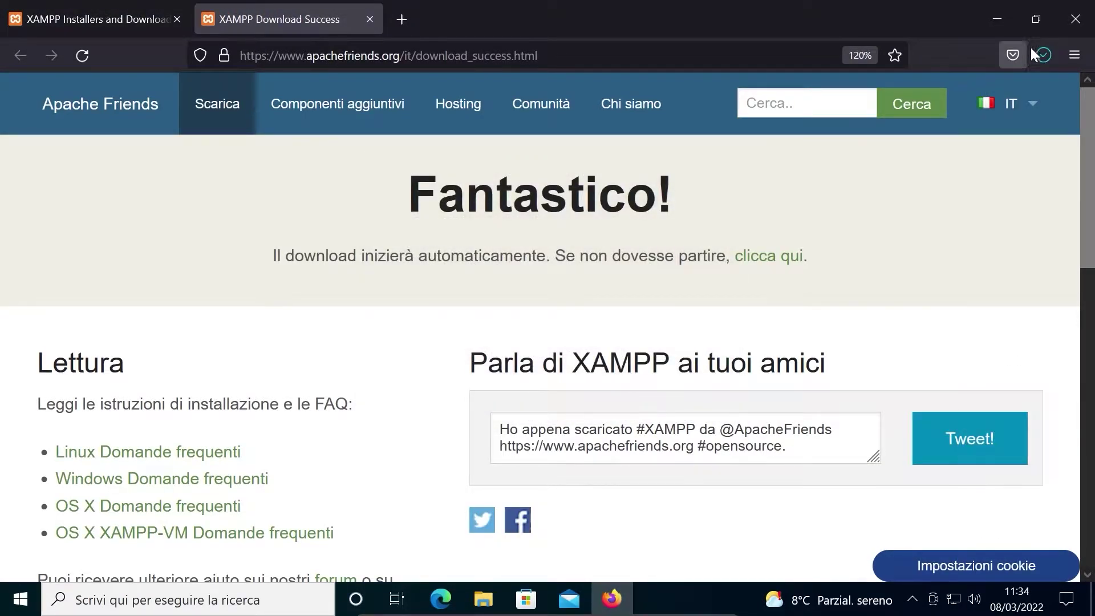
Step: Show the downloaded installer in the Download folder and delete the duplicate copy ending in (1)
left_click(1047, 51)
left_click(1032, 96)
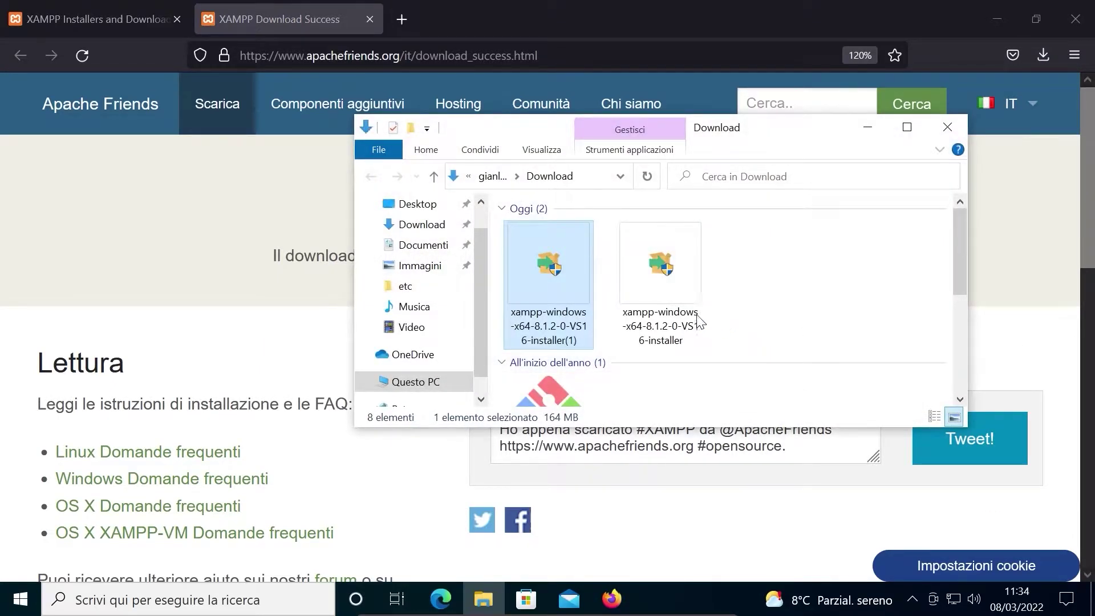
left_click(769, 298)
left_click(567, 249)
key("Delete")
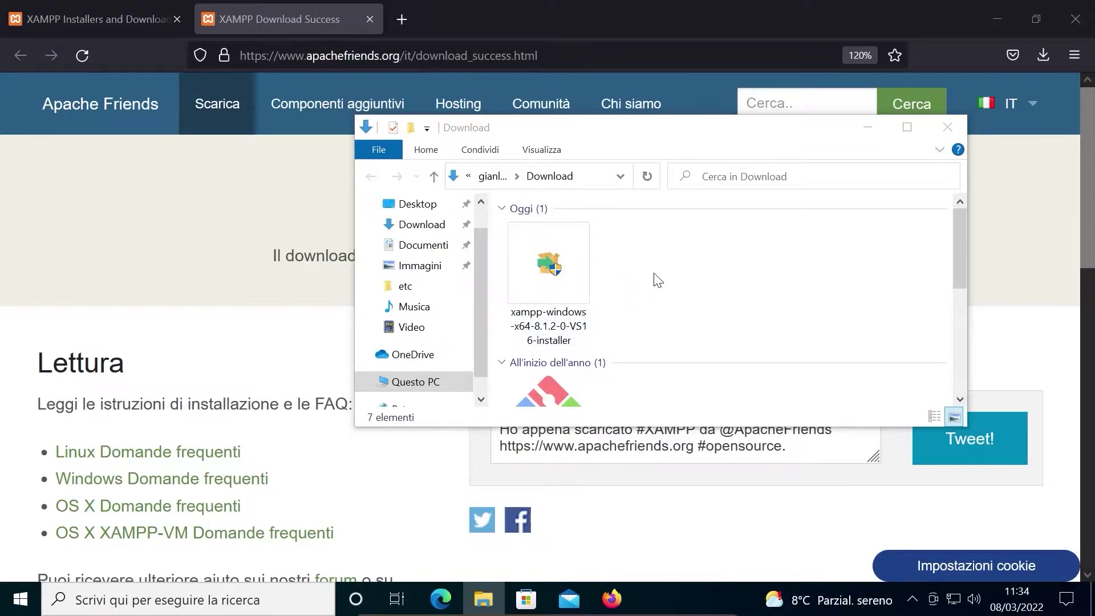
Step: Run the XAMPP installer and exclude the Mercury Mail Server, Tomcat, Webalizer and Fake Sendmail components
double_click(549, 268)
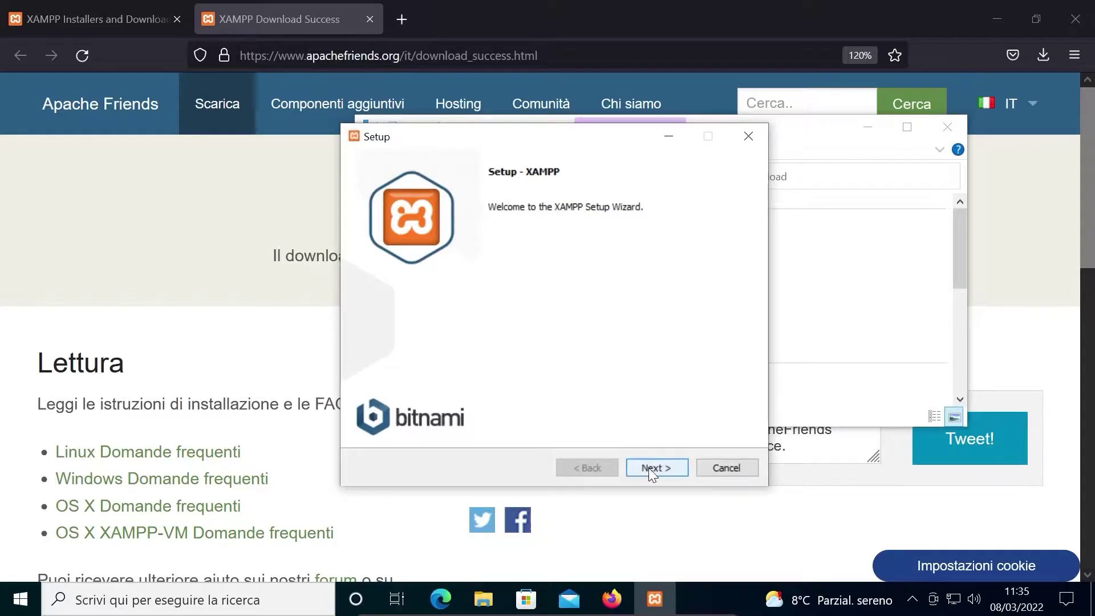
left_click(651, 469)
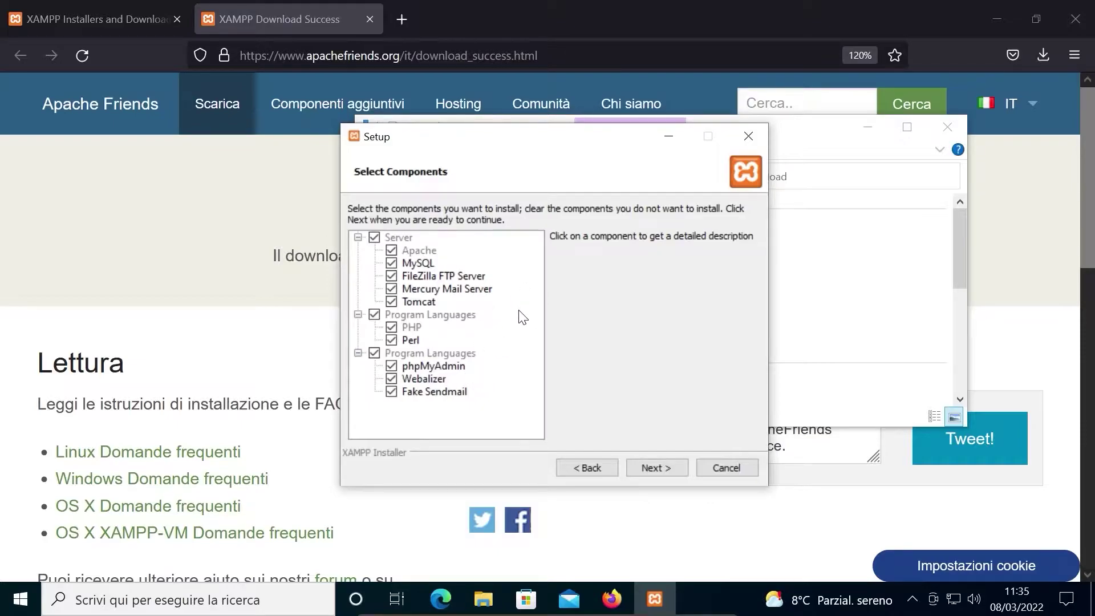
left_click(392, 290)
left_click(392, 302)
left_click(391, 379)
left_click(391, 392)
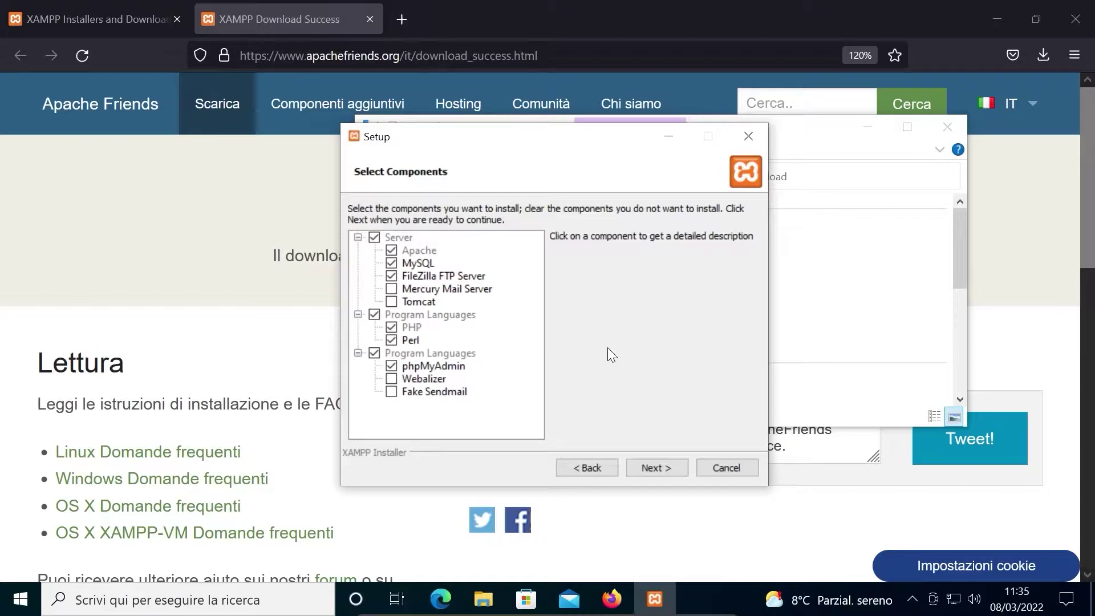
left_click(636, 467)
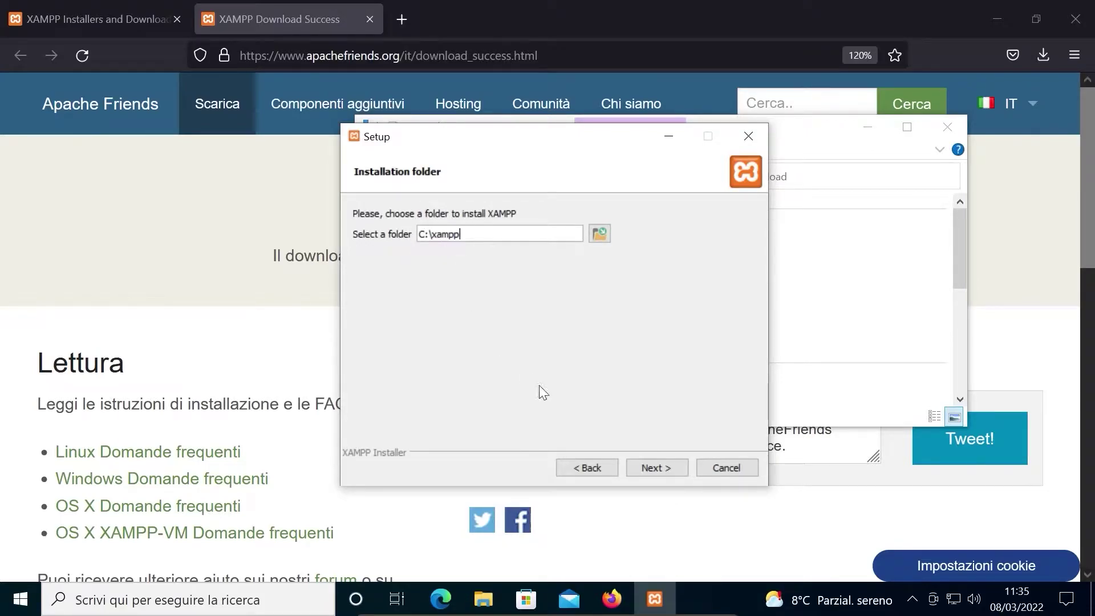
Step: Accept C:\xampp as the installation folder and choose English as the Control Panel language
left_click(652, 467)
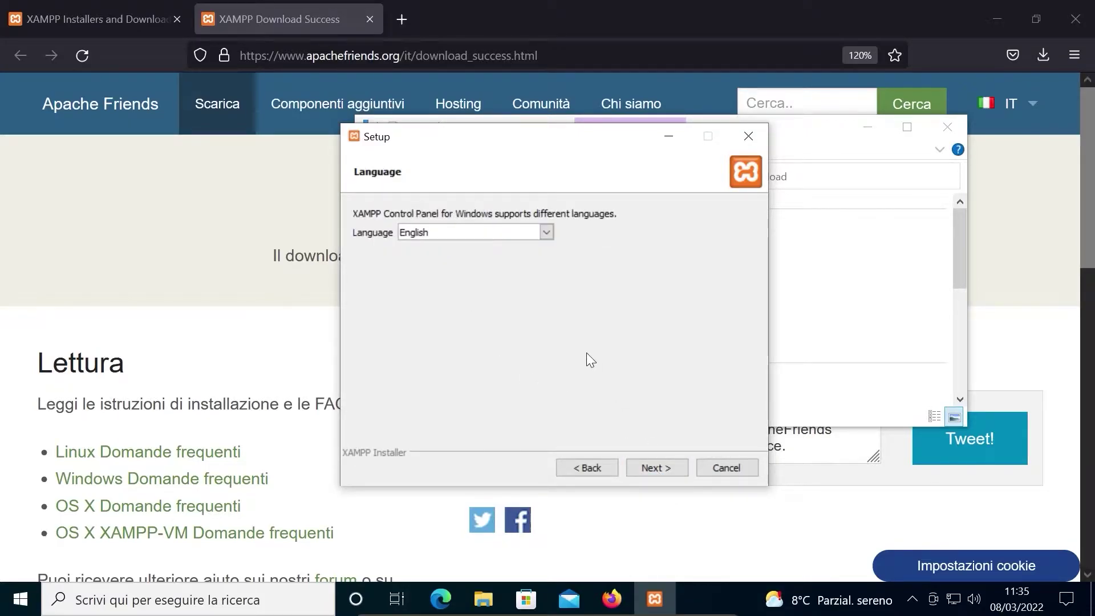
left_click(548, 231)
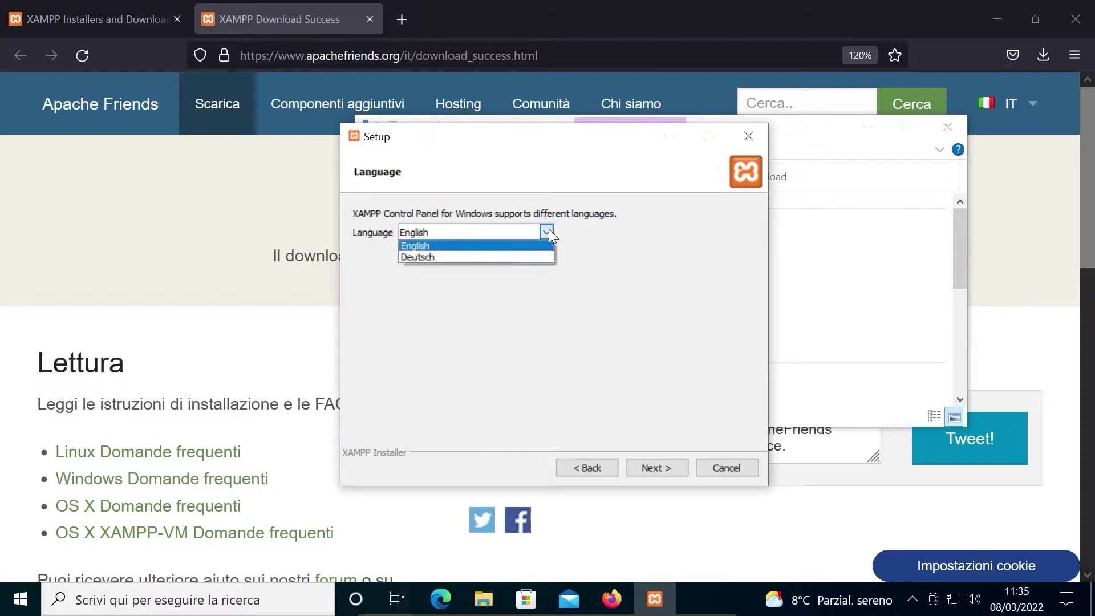
left_click(423, 248)
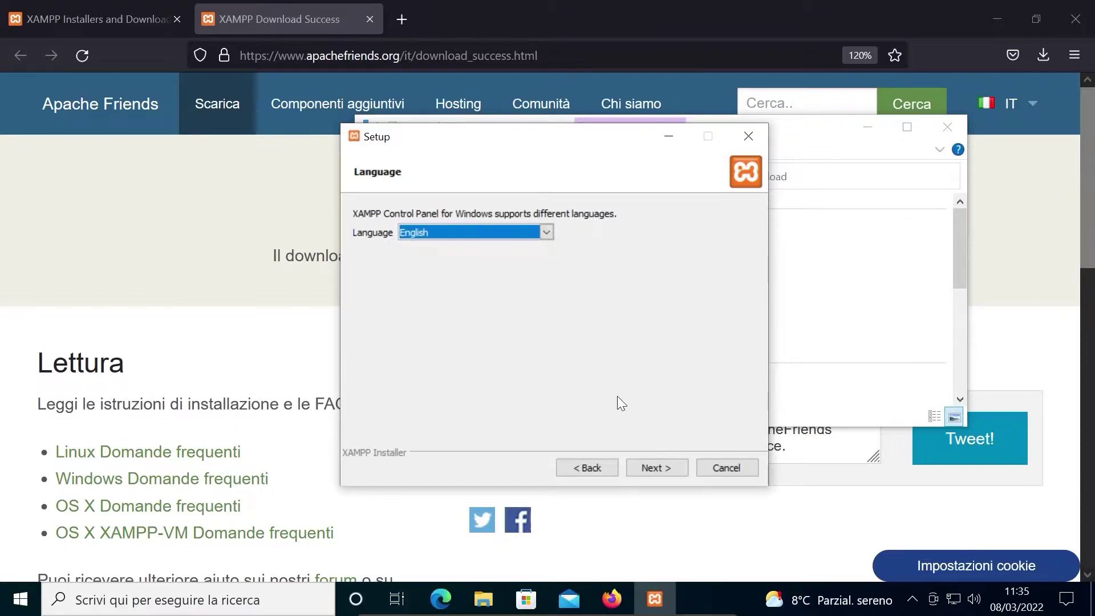
left_click(654, 466)
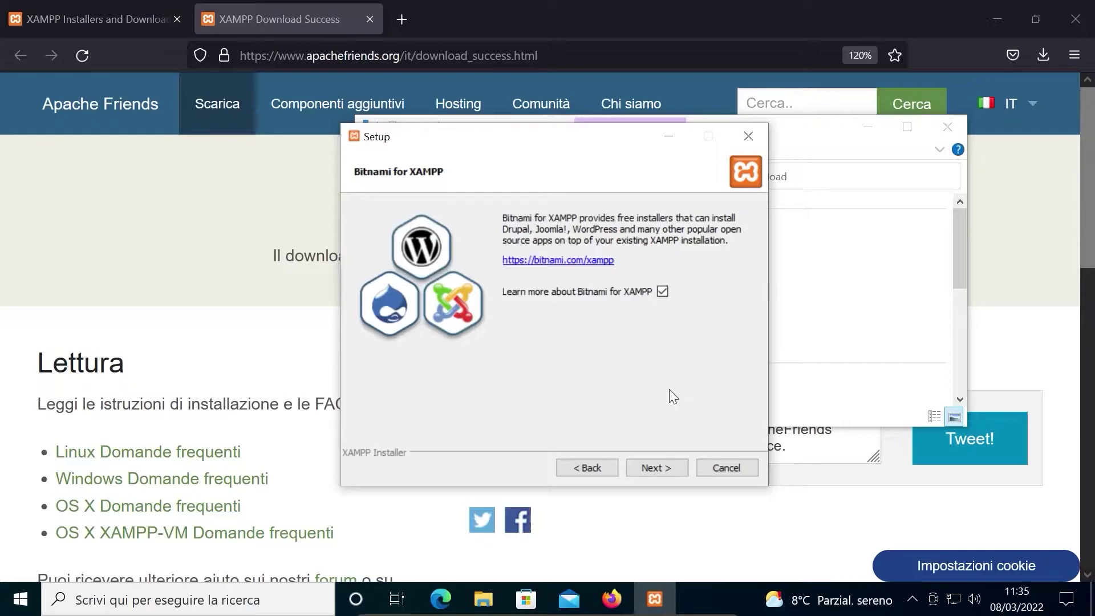
Step: Opt out of learning more about Bitnami, install XAMPP and finish setup with the Control Panel set to start
left_click(662, 292)
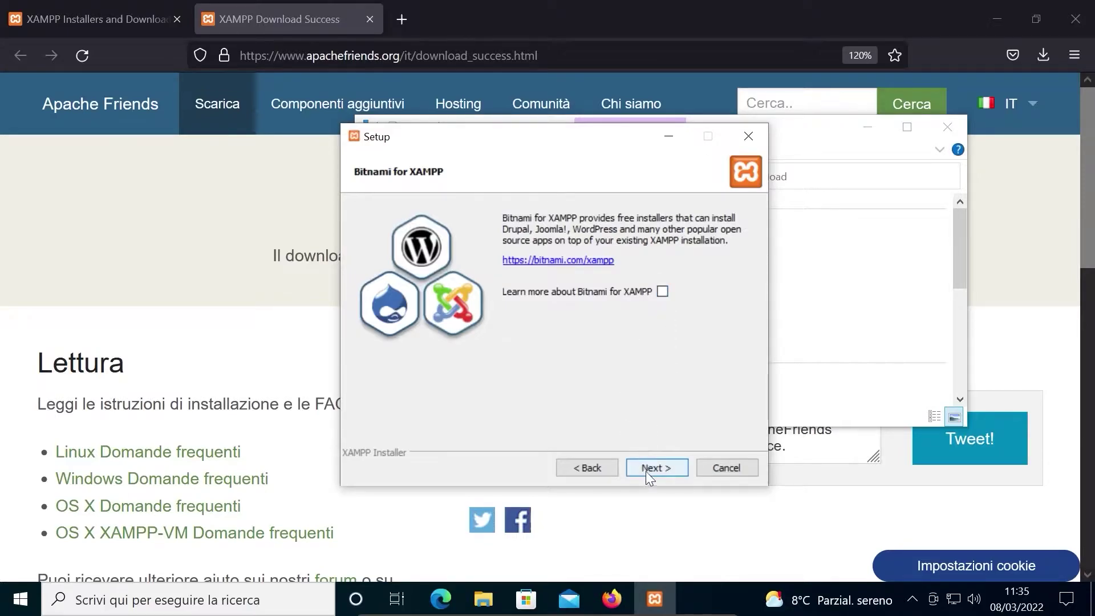
left_click(650, 467)
left_click(649, 468)
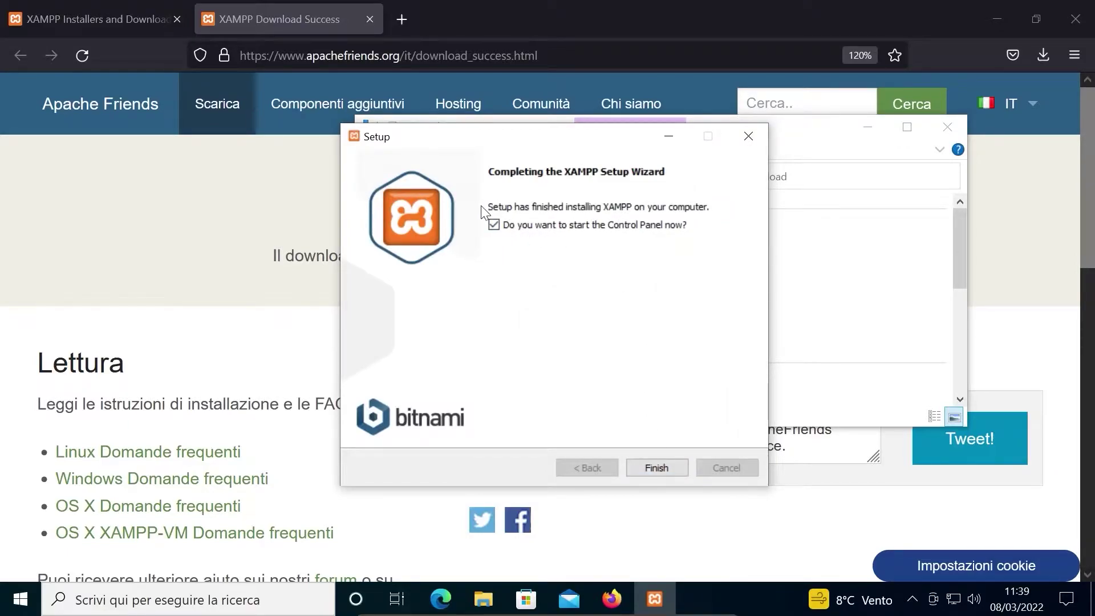
left_click(654, 469)
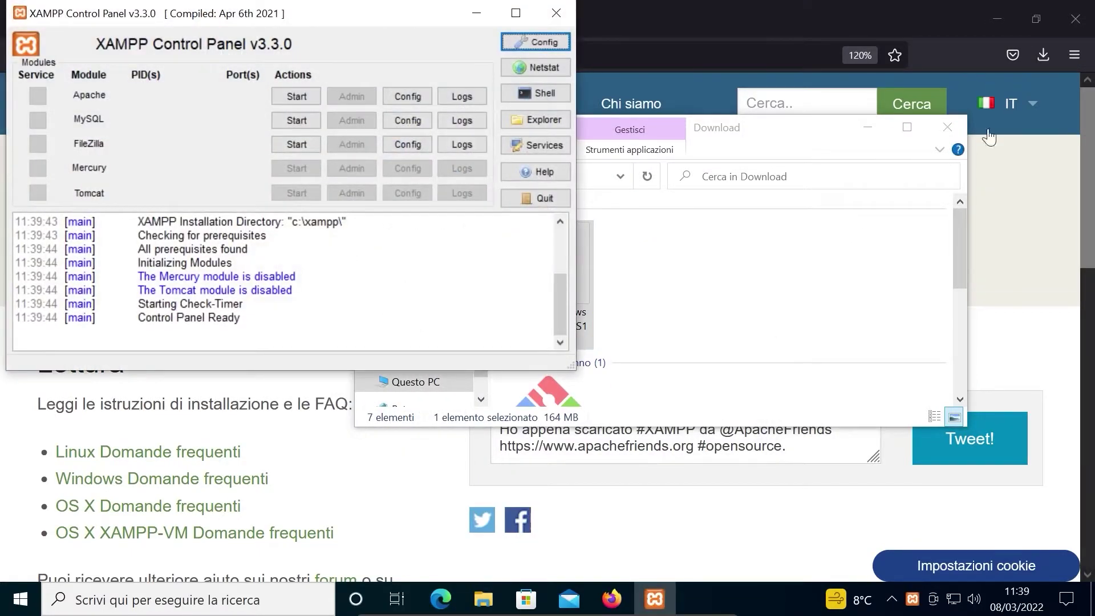
Step: Clear the browser and Download windows off the desktop, center the XAMPP Control Panel and start the Apache module
left_click(1077, 25)
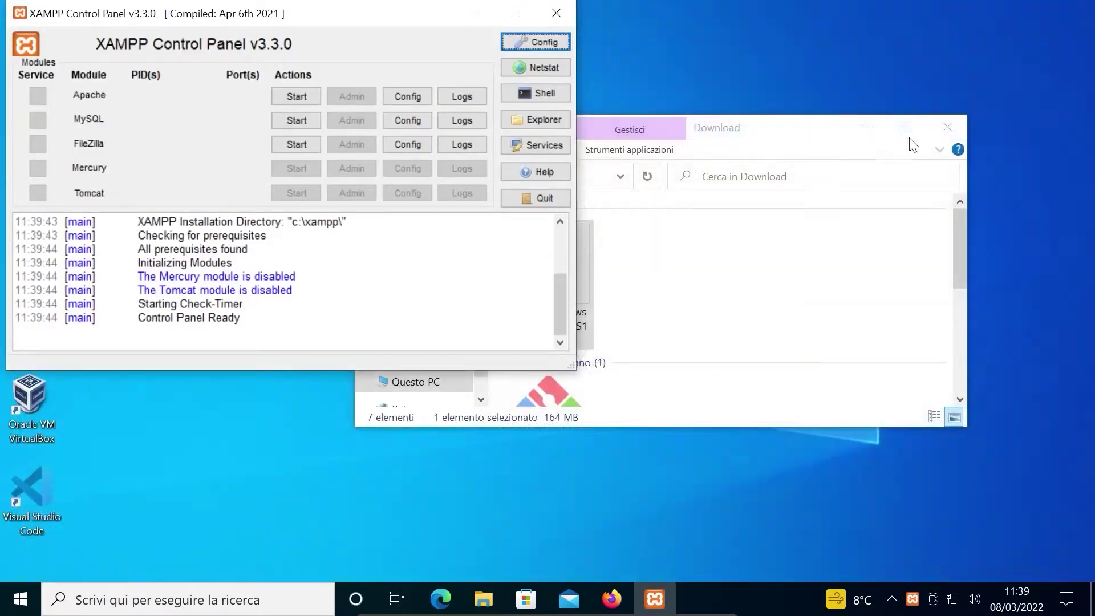
left_click(864, 125)
left_click_drag(399, 8, 658, 103)
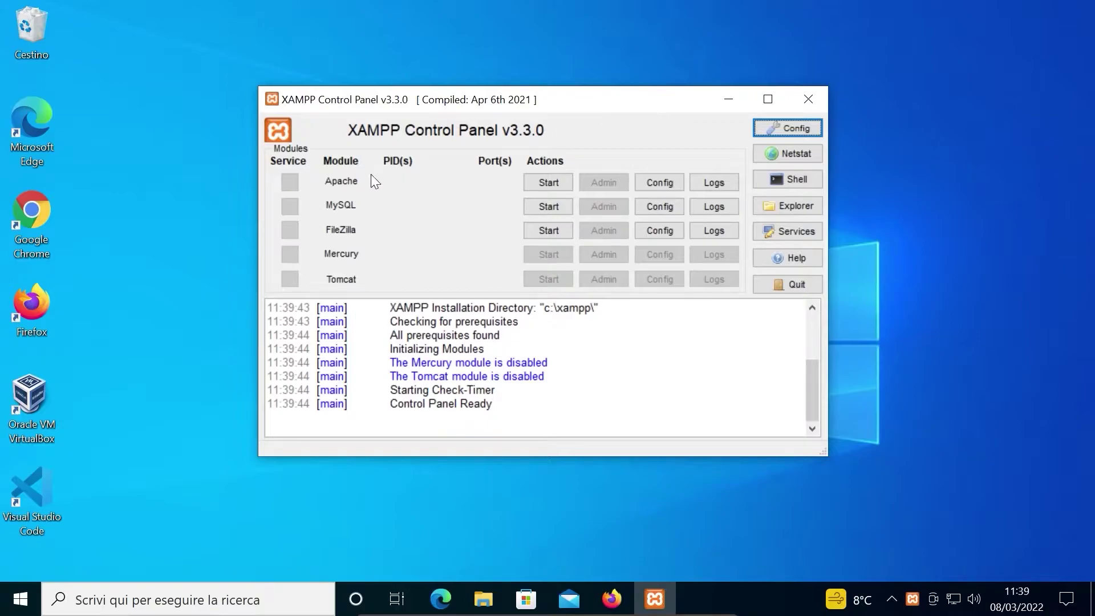
left_click(544, 182)
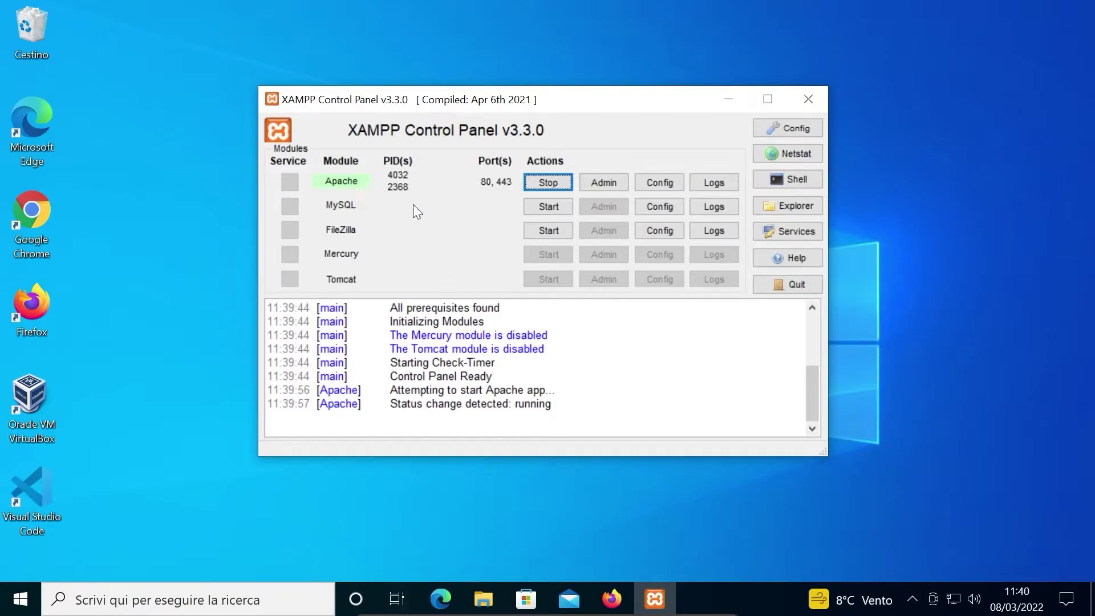
Step: Minimize the XAMPP Control Panel, switch to File Explorer and open the local disk C:
left_click(725, 101)
left_click(483, 599)
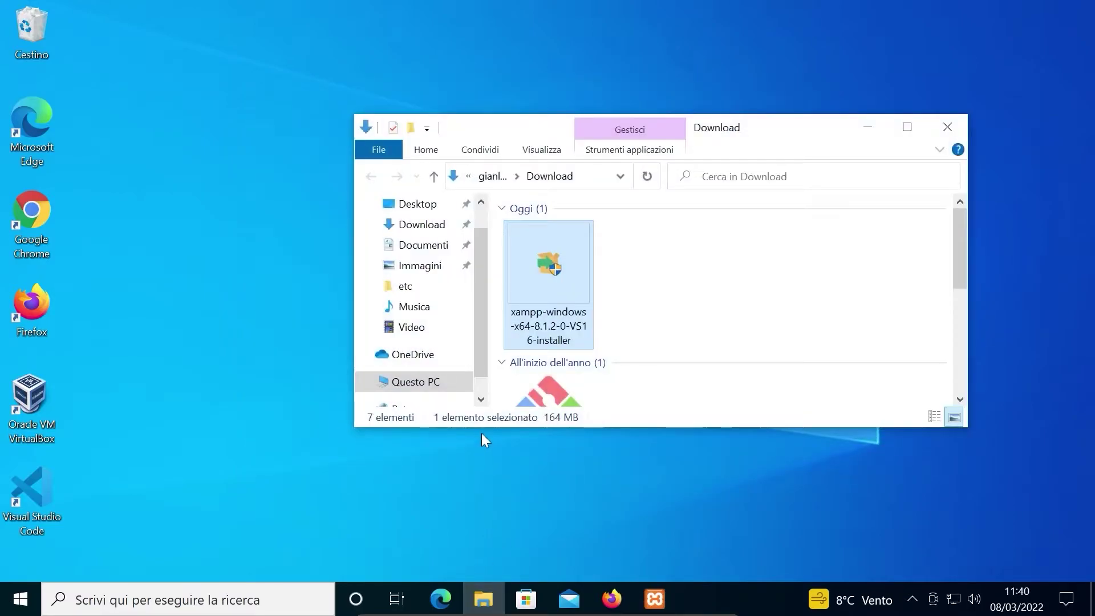
scroll(451, 331, "down", 1)
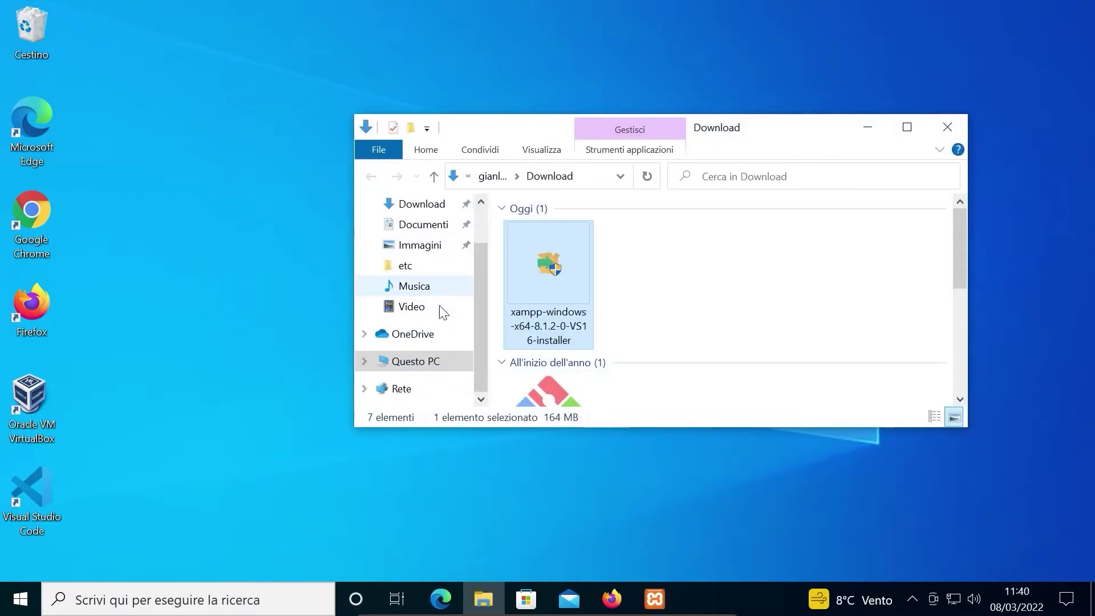
left_click(433, 366)
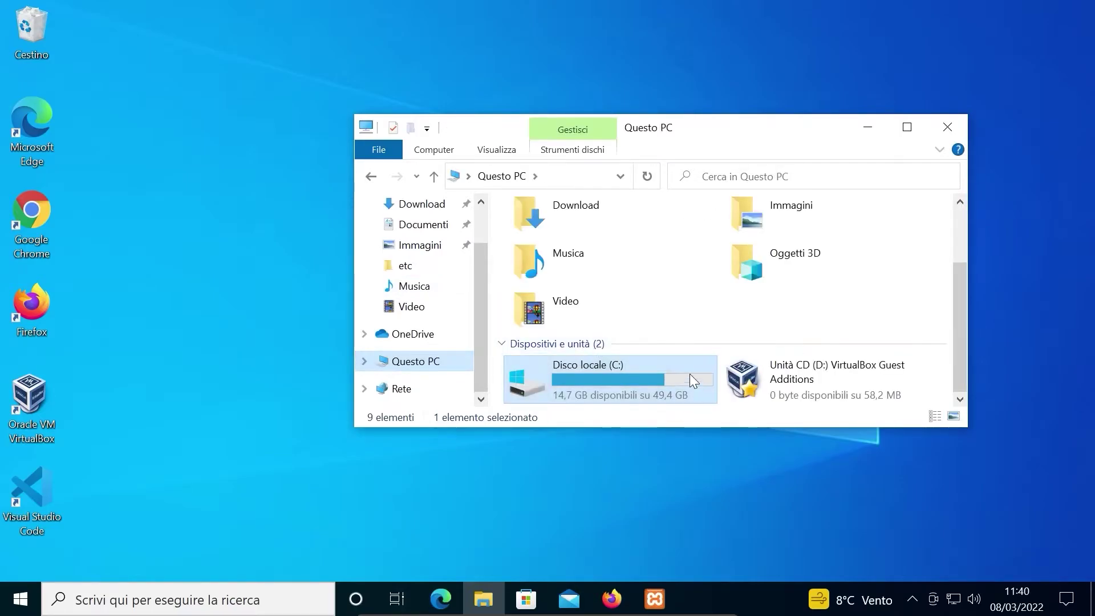
left_click(605, 384)
double_click(604, 379)
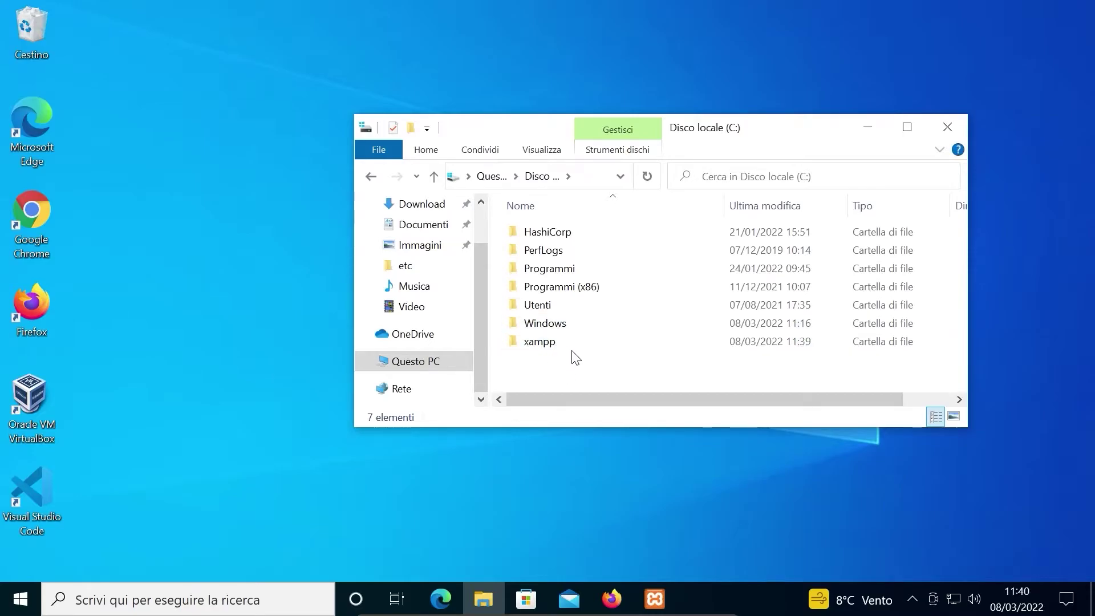
Step: Display the contents of drive C: as large icons and open the xampp folder
left_click(549, 152)
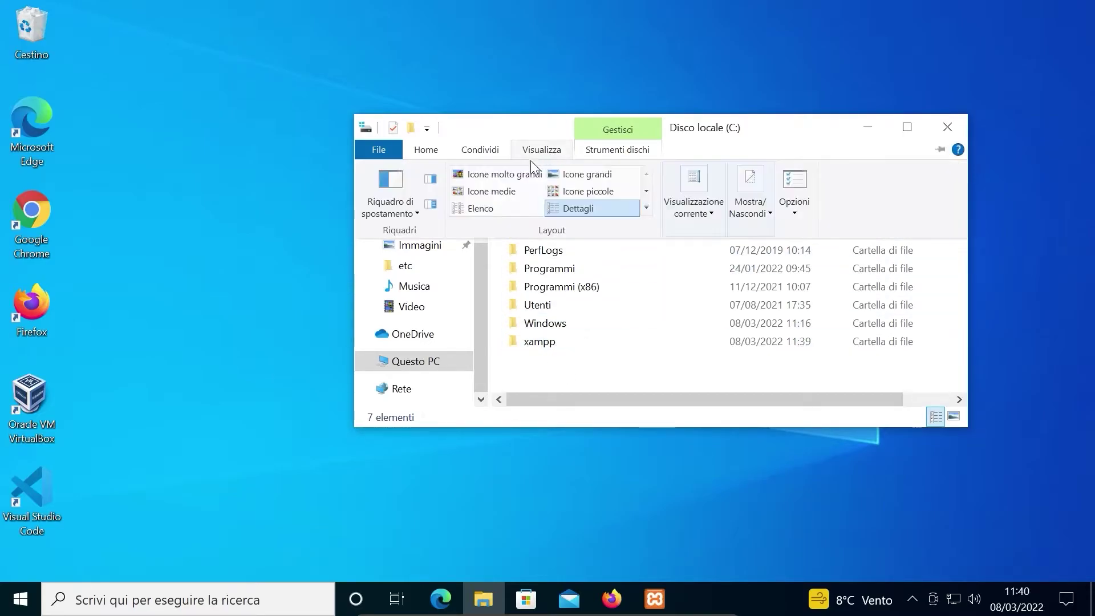
left_click(596, 176)
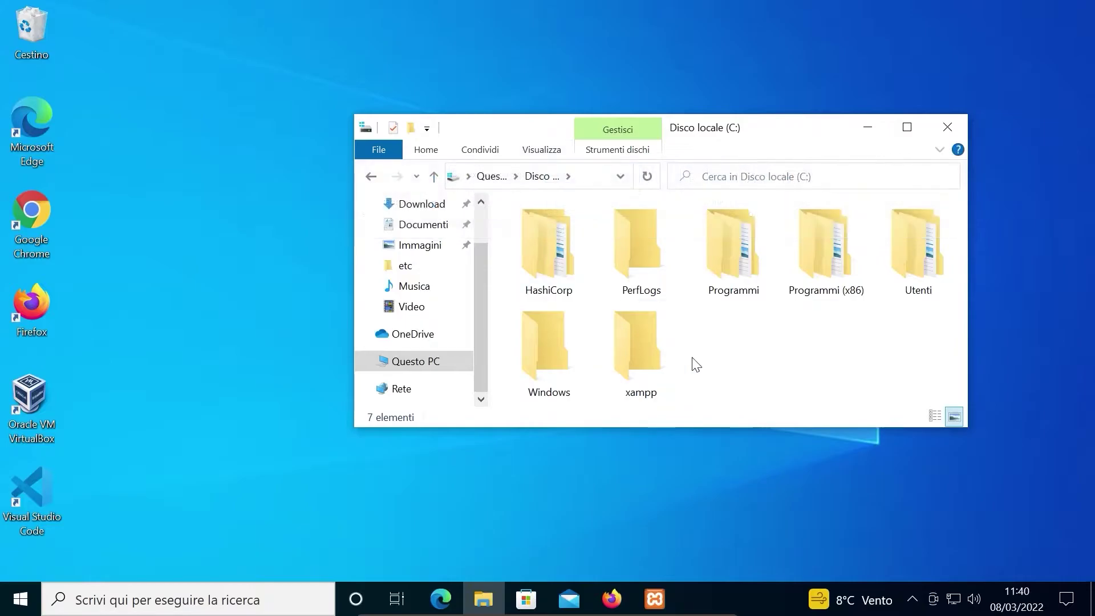
double_click(643, 354)
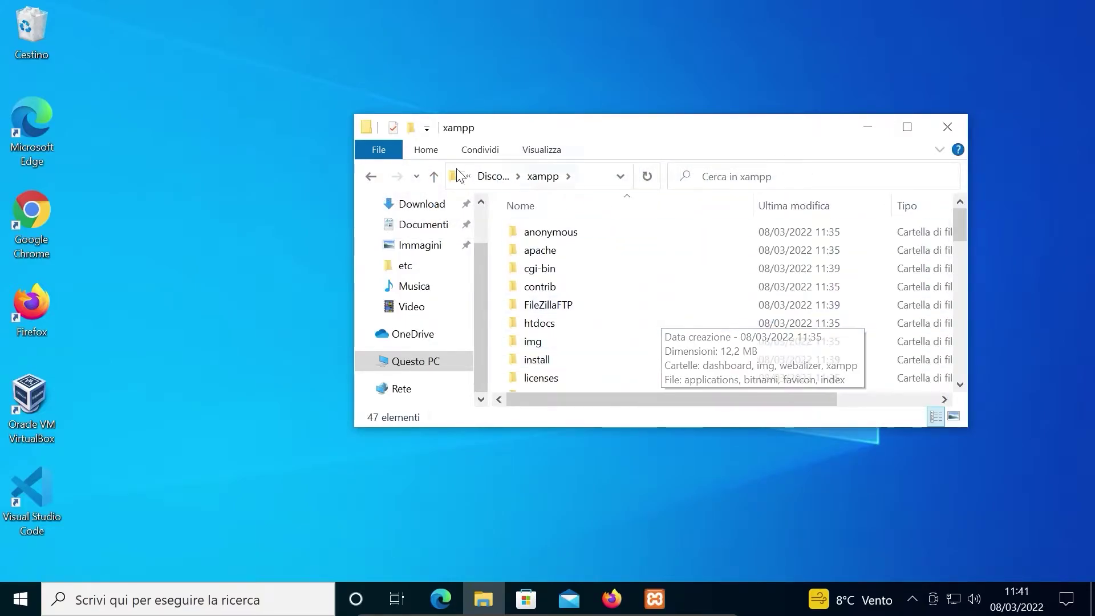
Step: Enlarge the Explorer window, show the xampp folder's contents as large icons and open the htdocs folder
left_click_drag(355, 113, 171, 70)
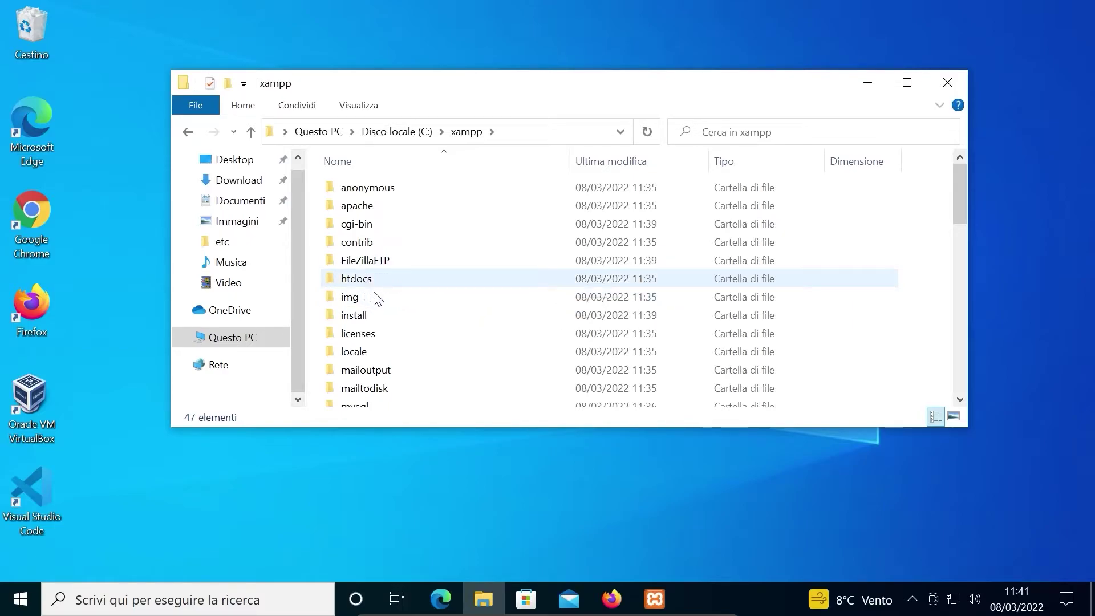
left_click(358, 105)
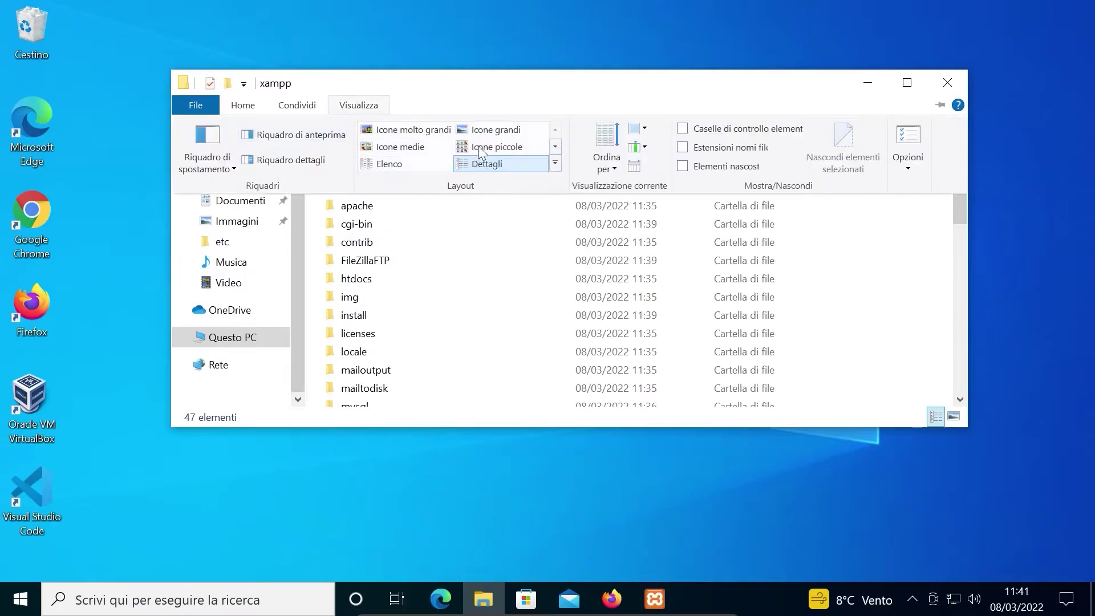
left_click(479, 130)
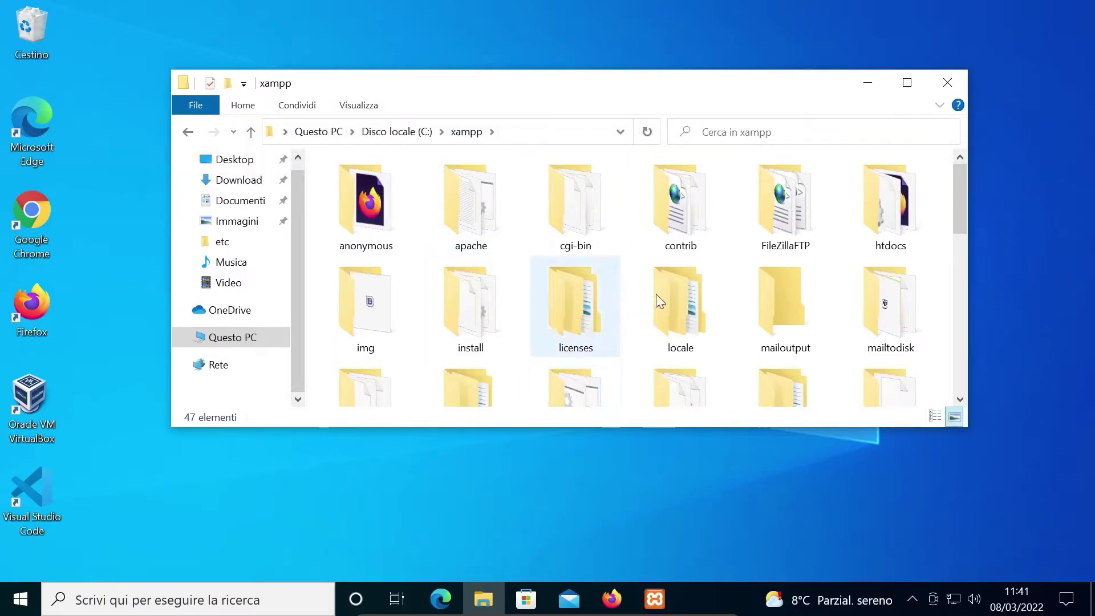
double_click(895, 207)
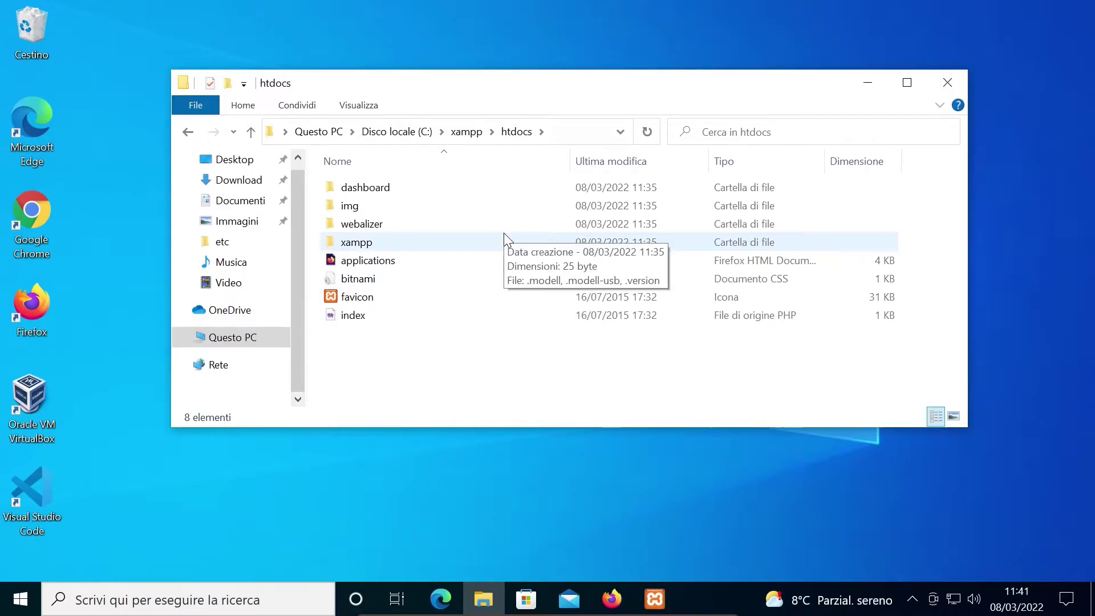
left_click(610, 600)
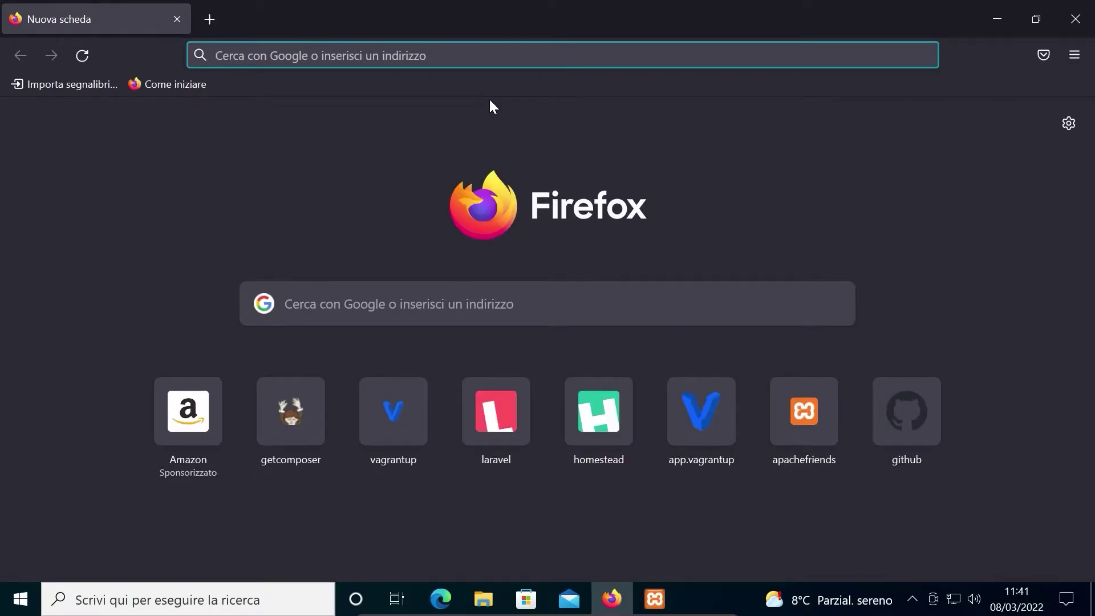
type("http")
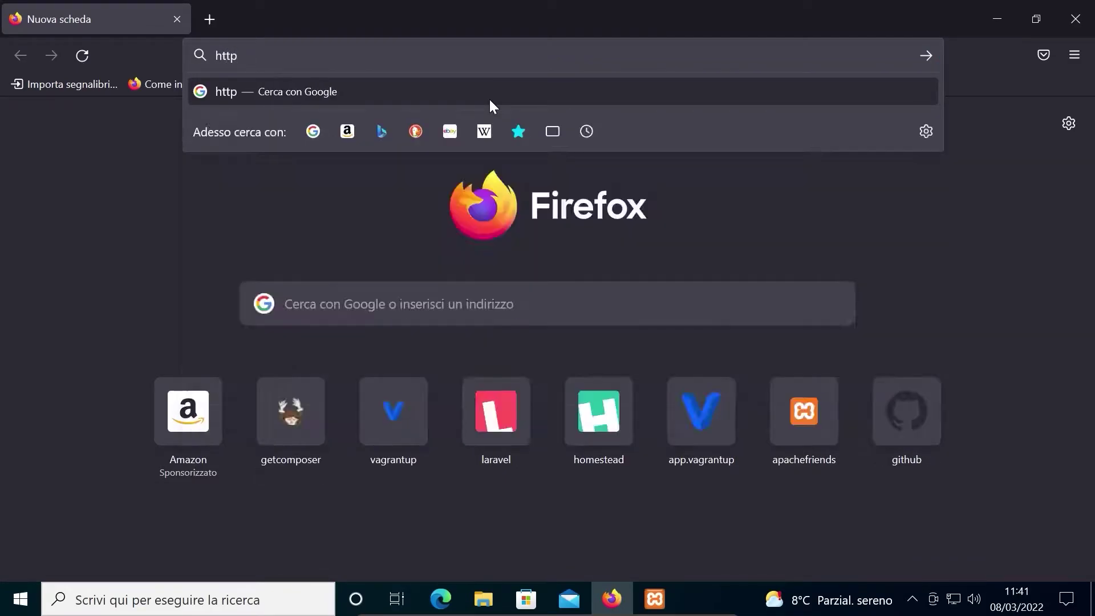
type("://localho")
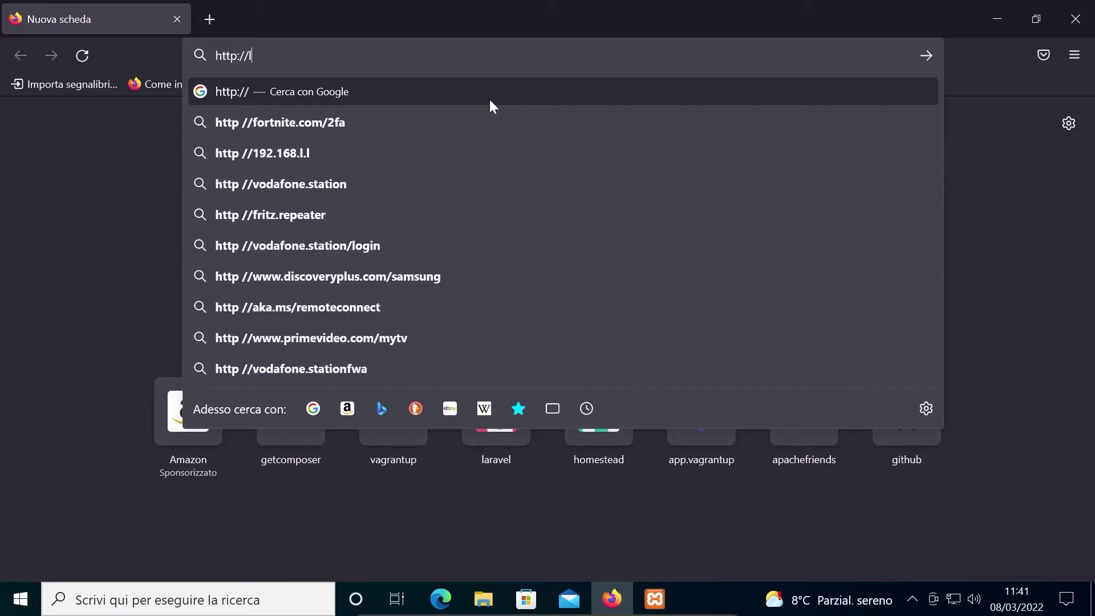
key("Escape")
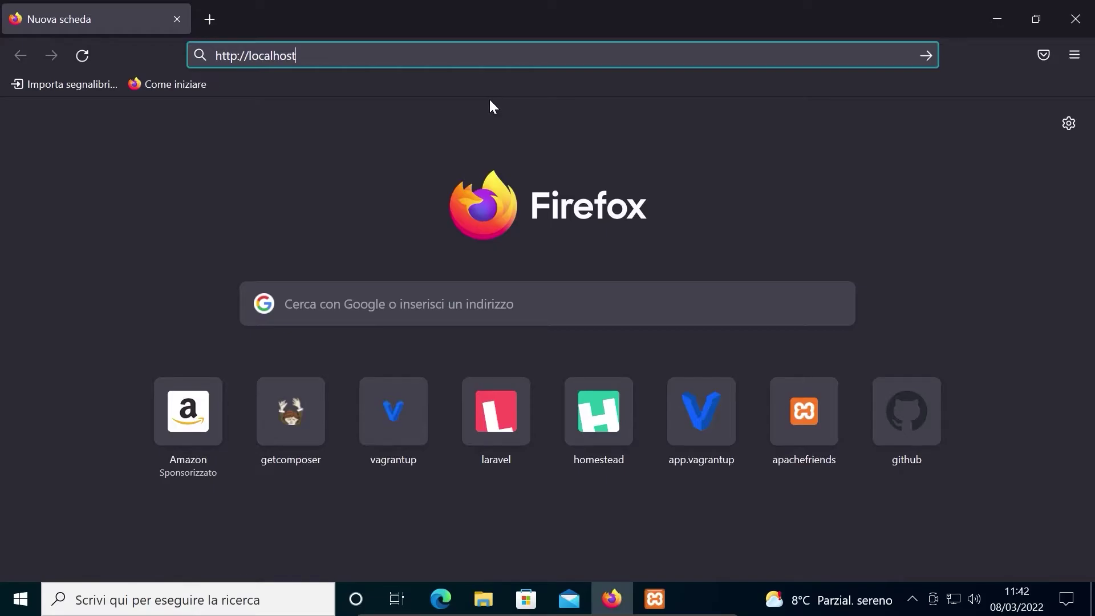
key("Return")
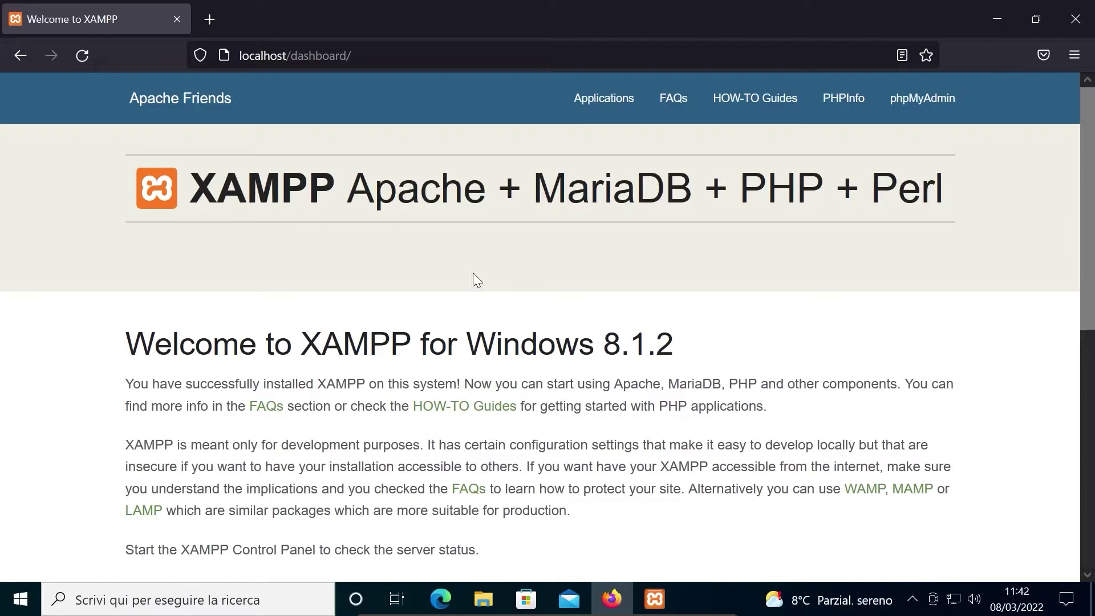
Step: Switch to File Explorer and delete all the files and folders inside the htdocs folder
left_click(482, 599)
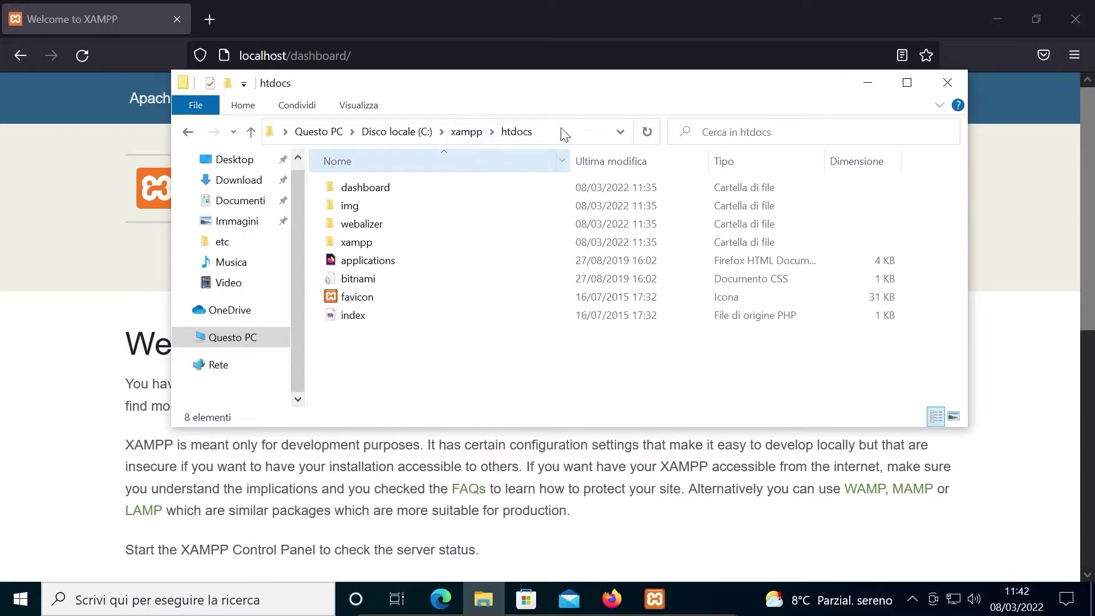
left_click_drag(426, 373, 353, 166)
key("Delete")
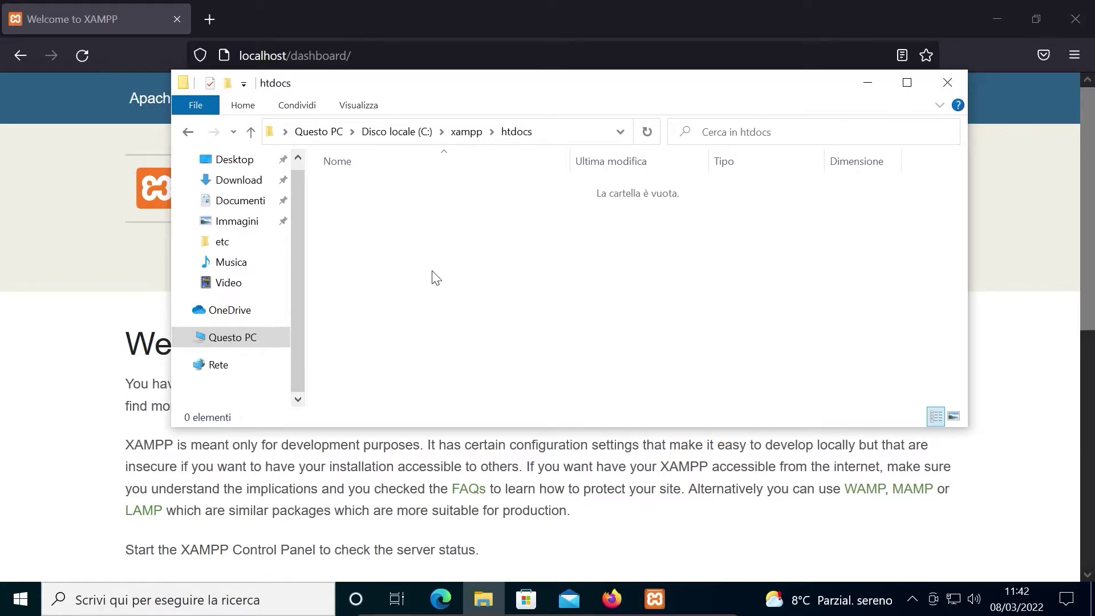
Step: Create a folder named corsi in htdocs and display the htdocs contents as large icons
right_click(401, 229)
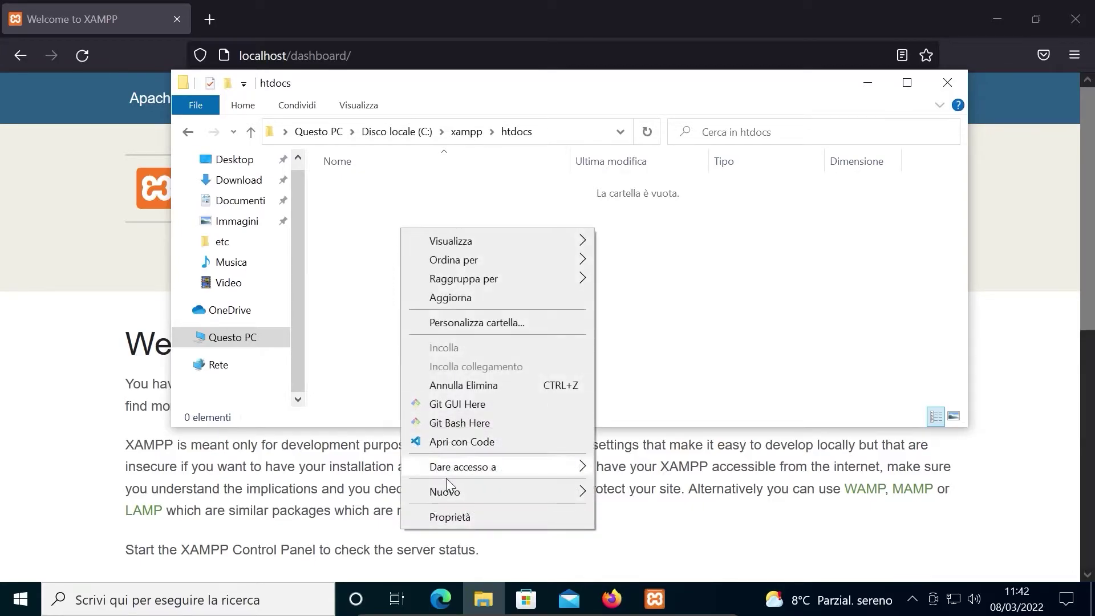
mouse_move(456, 494)
left_click(631, 492)
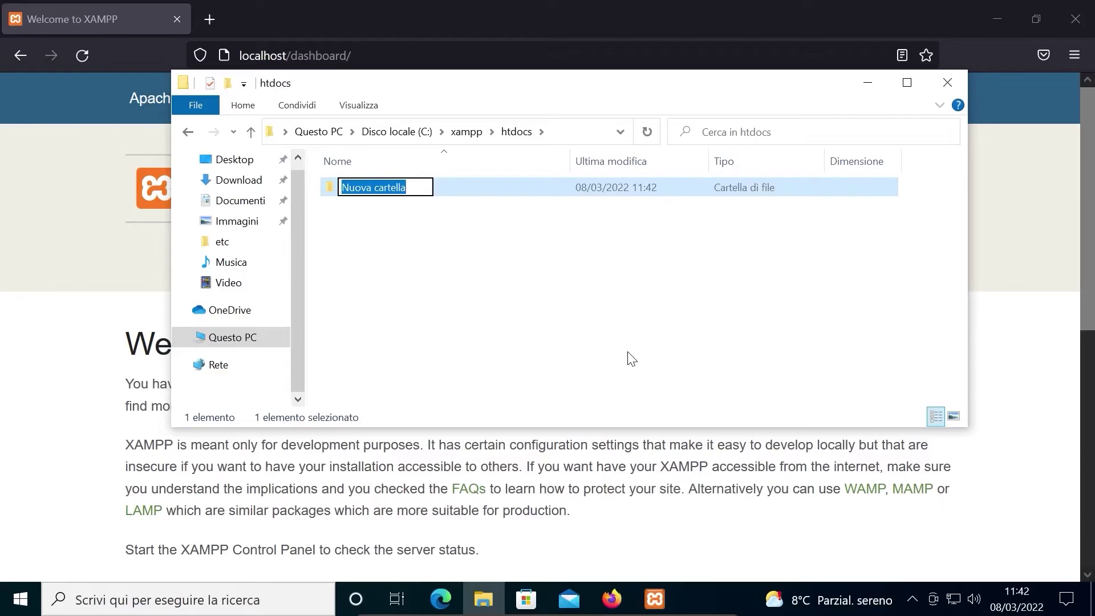
type("corsi")
key("Return")
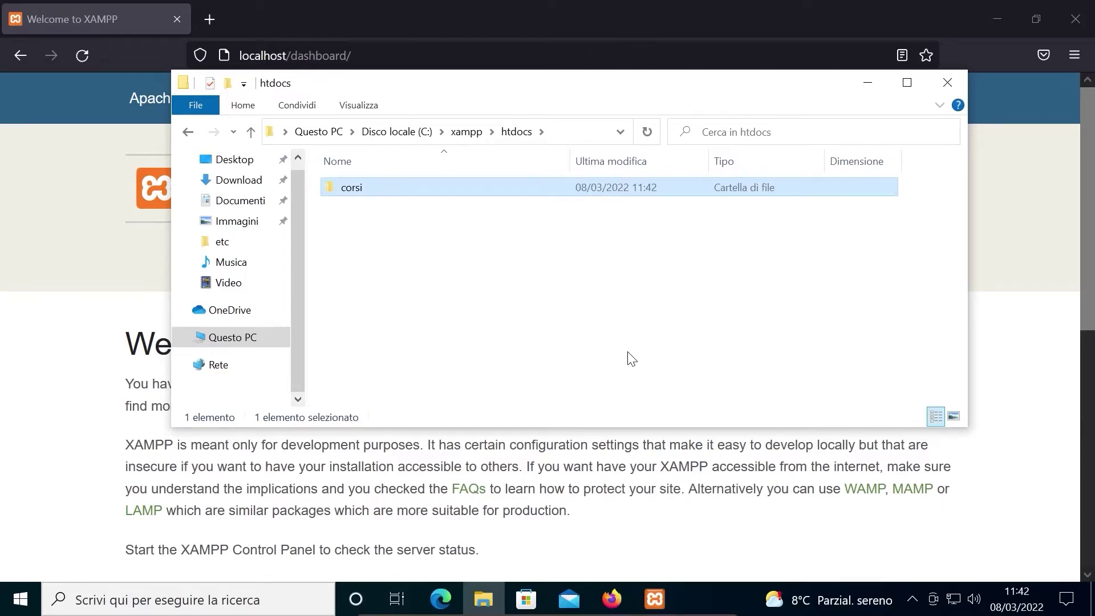
left_click(359, 105)
left_click(496, 129)
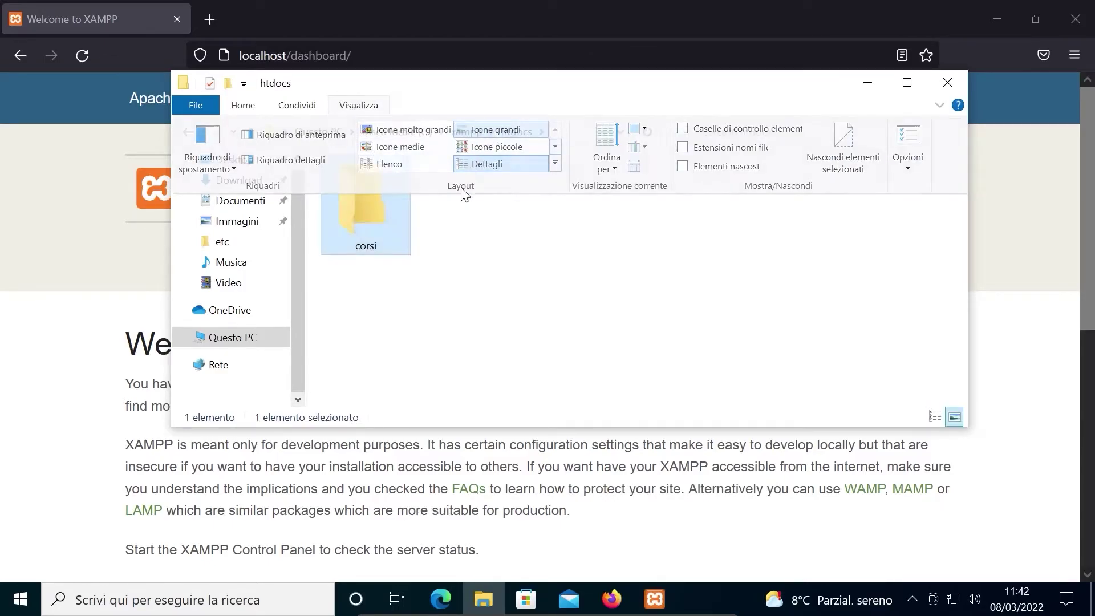
left_click(354, 260)
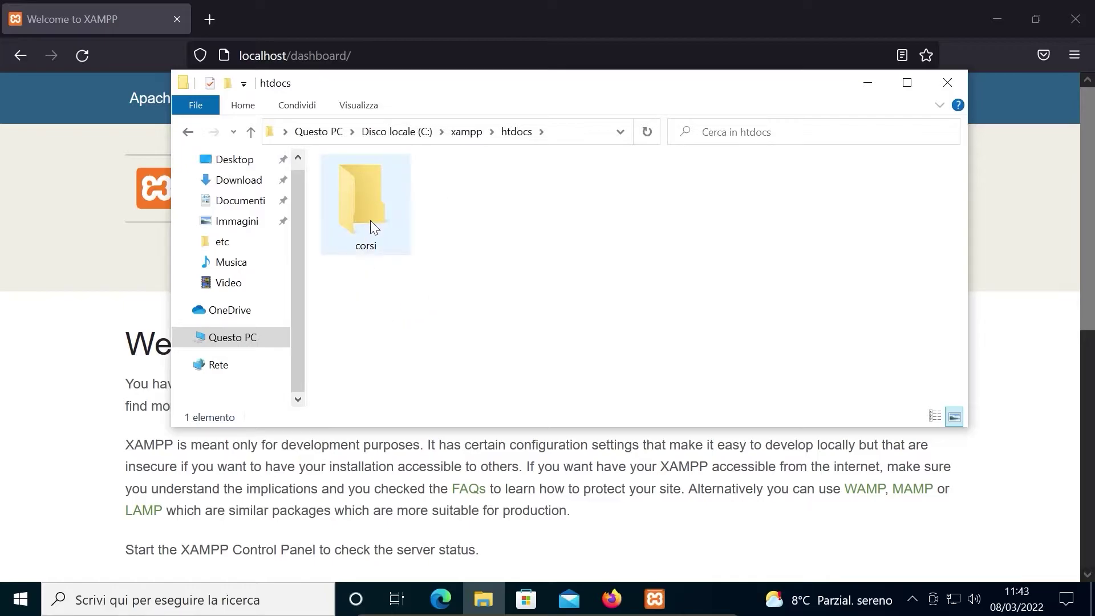
Step: Open the corsi folder and create a subfolder named php in it
double_click(367, 203)
right_click(439, 246)
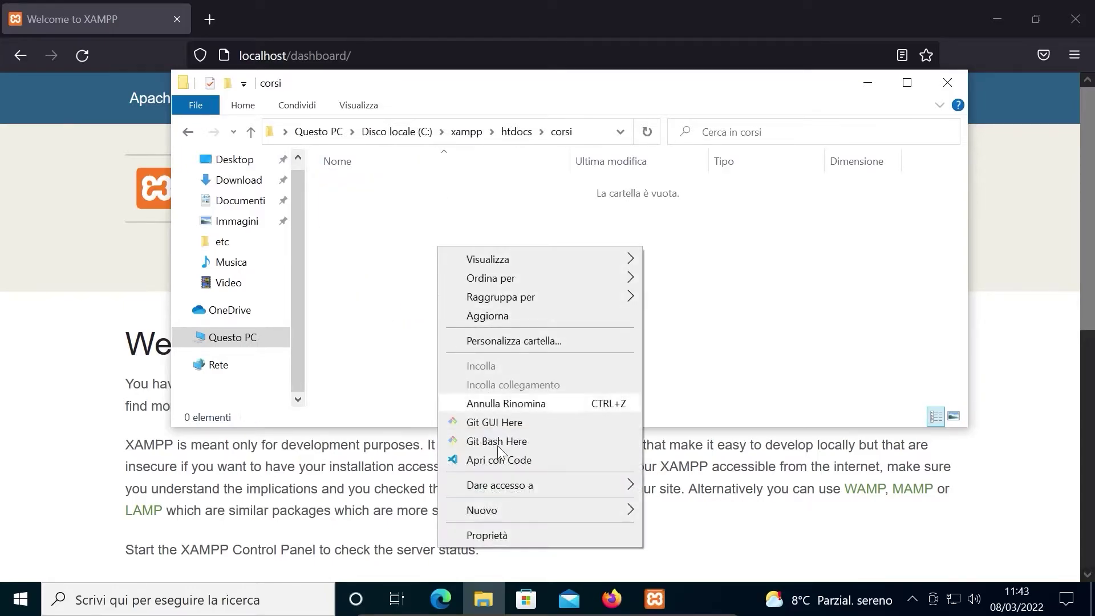
mouse_move(513, 510)
left_click(658, 407)
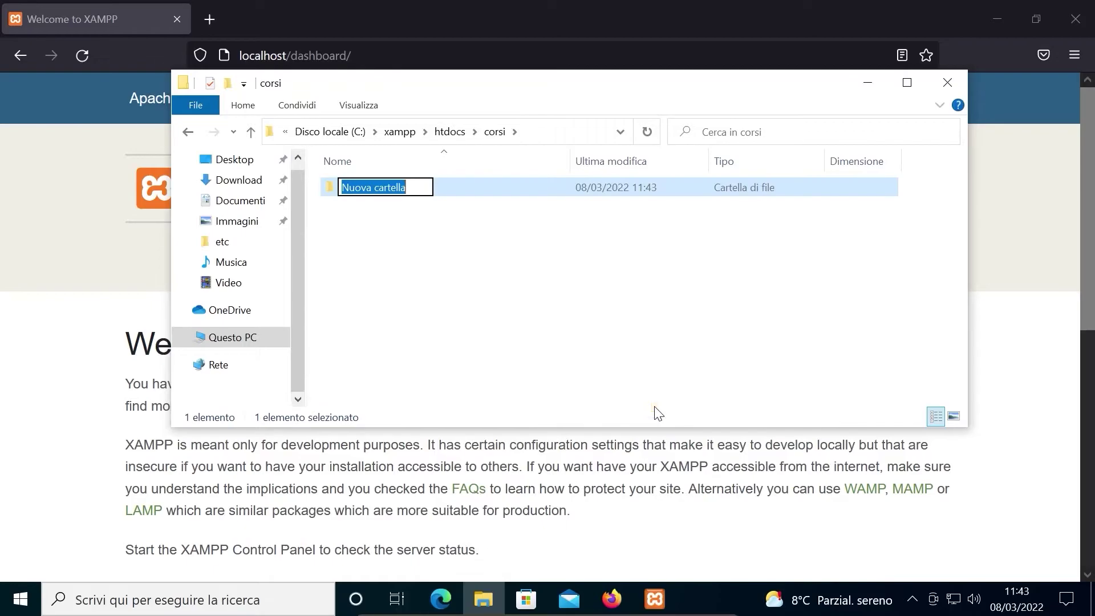
type("Php")
key("Return")
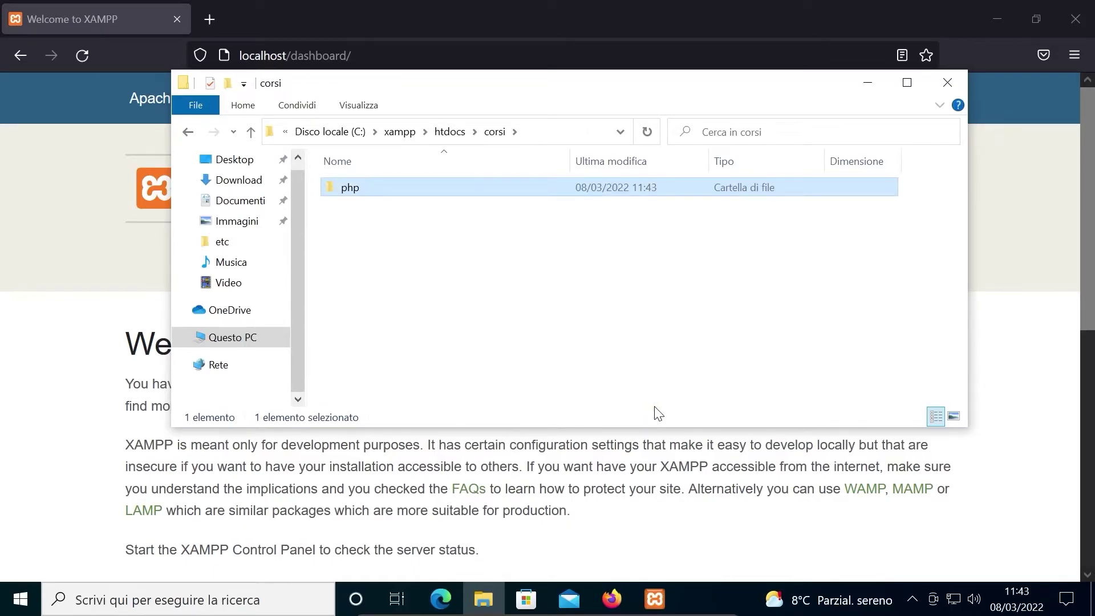
Step: Display the contents of the corsi folder as large icons and open the php folder
left_click(359, 105)
left_click(491, 131)
left_click(502, 289)
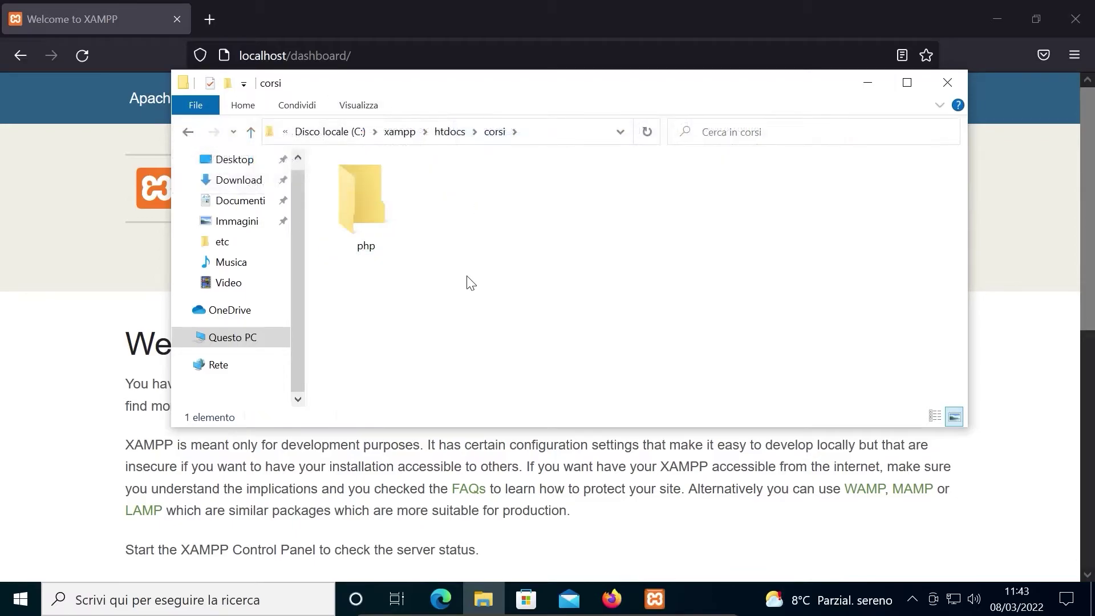
double_click(367, 207)
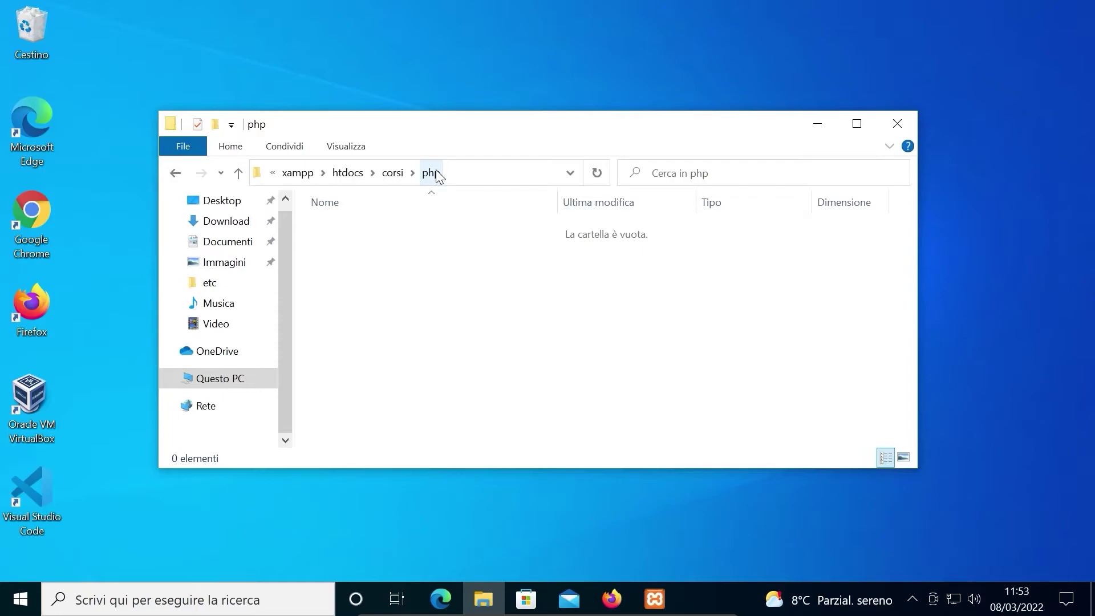
Step: Return to the htdocs folder and create a new text document named prova in it
left_click(345, 172)
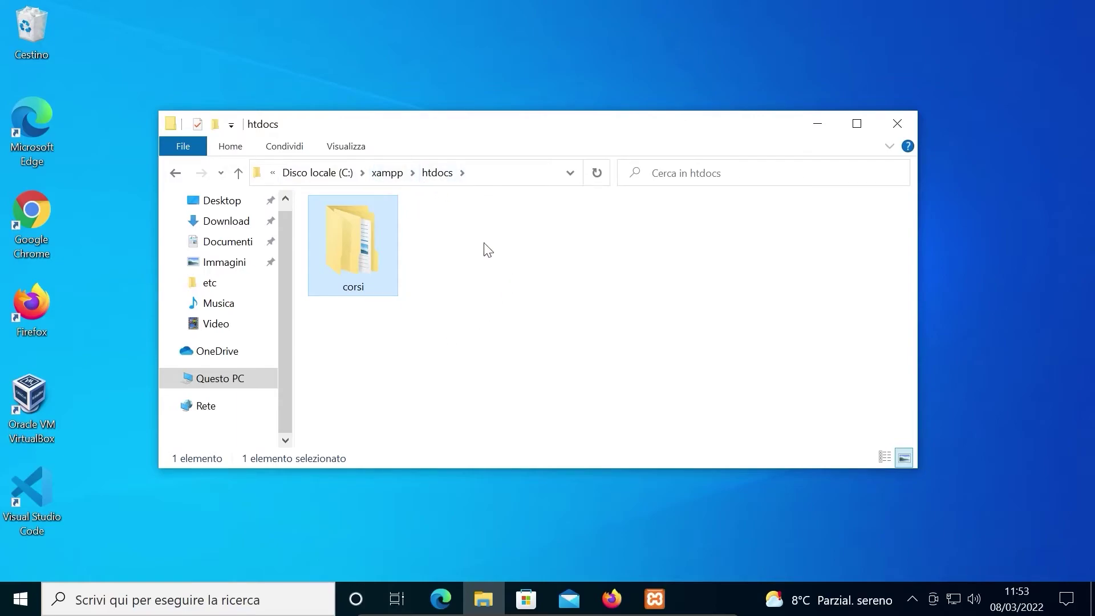
left_click(483, 268)
right_click(479, 264)
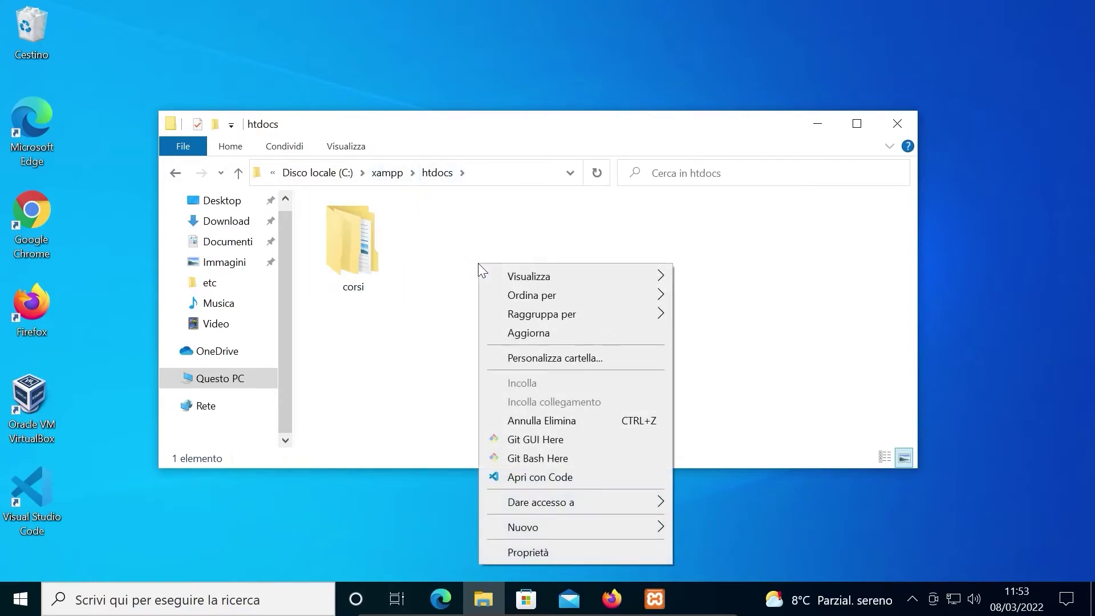
mouse_move(591, 534)
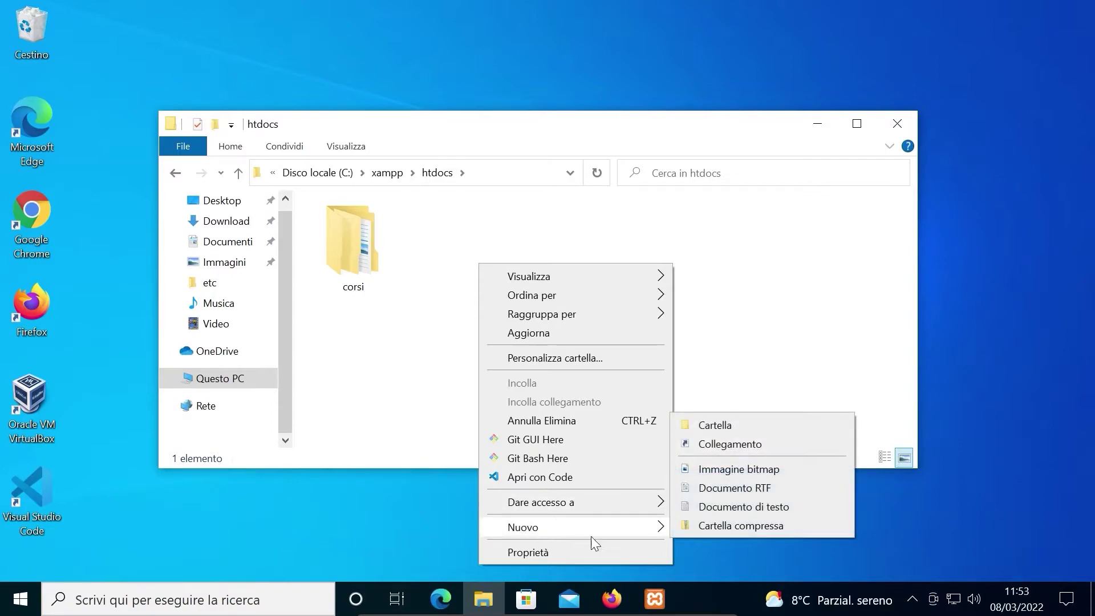
left_click(723, 507)
type("prova")
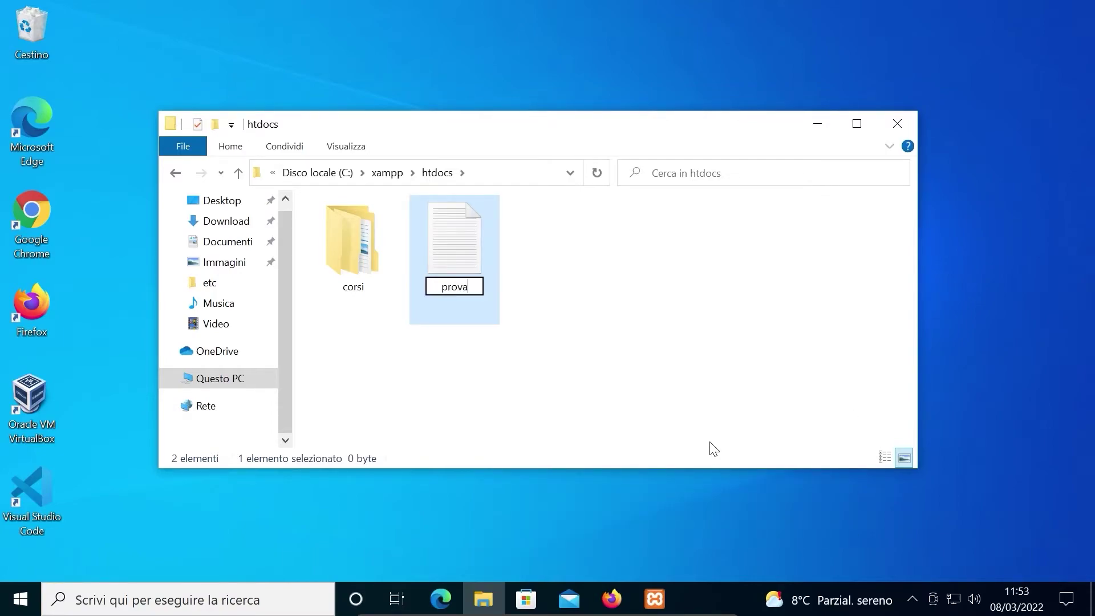
key("Return")
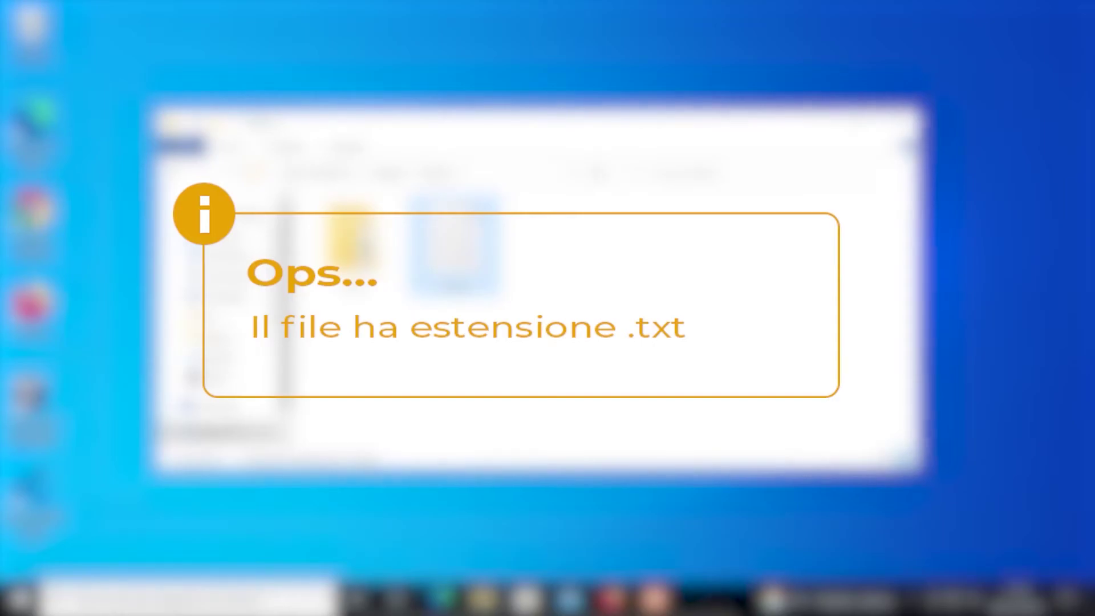
Step: Open the prova text file, enter "Prova comunicazione http" in it, save it and close Notepad
double_click(461, 246)
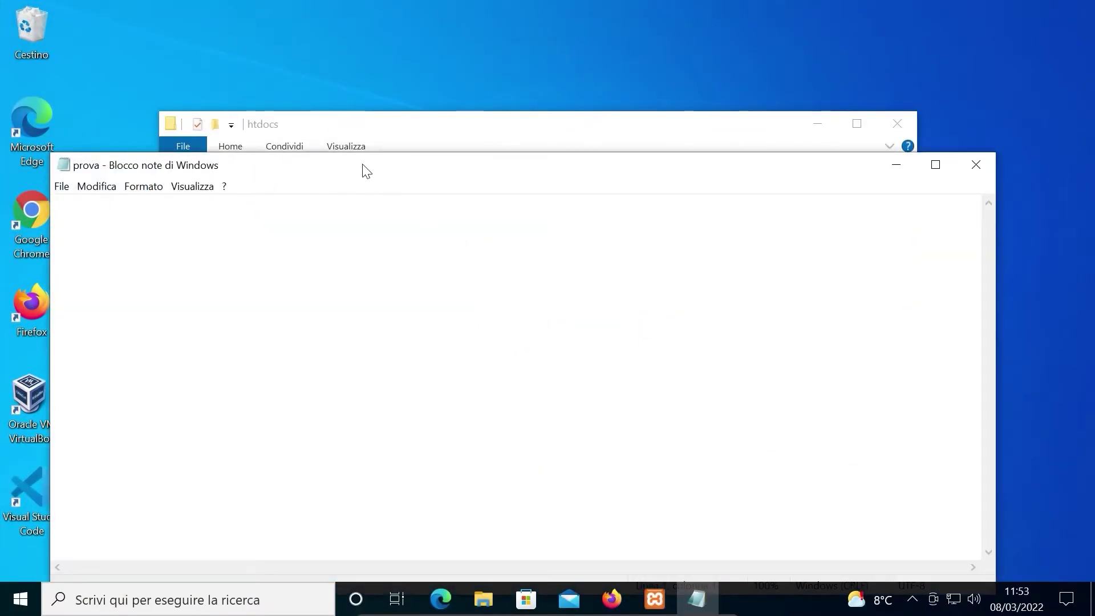
left_click_drag(365, 172, 459, 132)
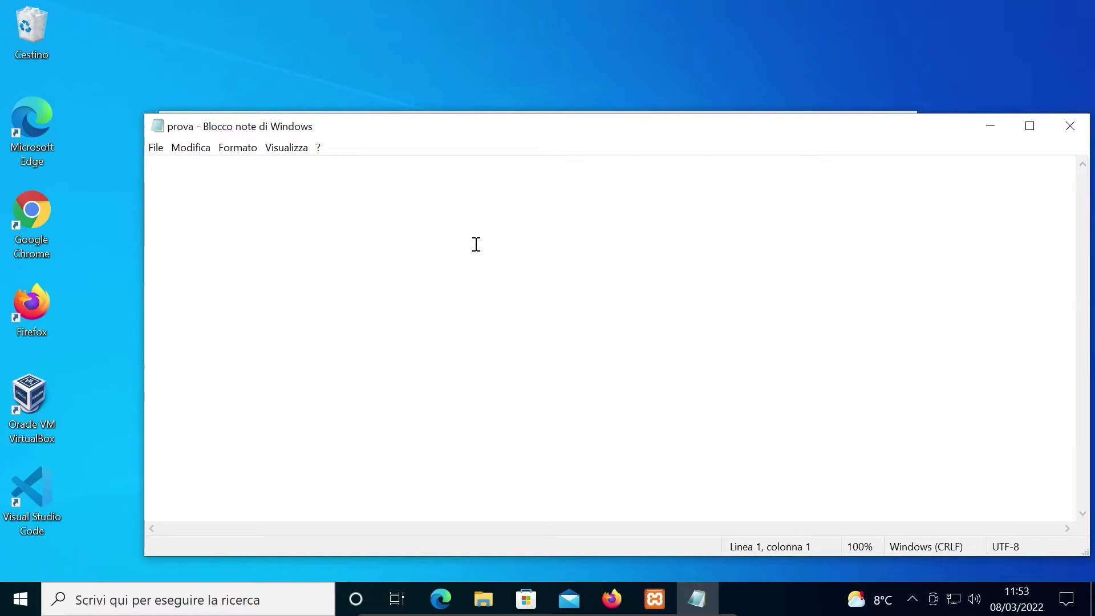
type("Prova comunicazione http")
key("ctrl+s")
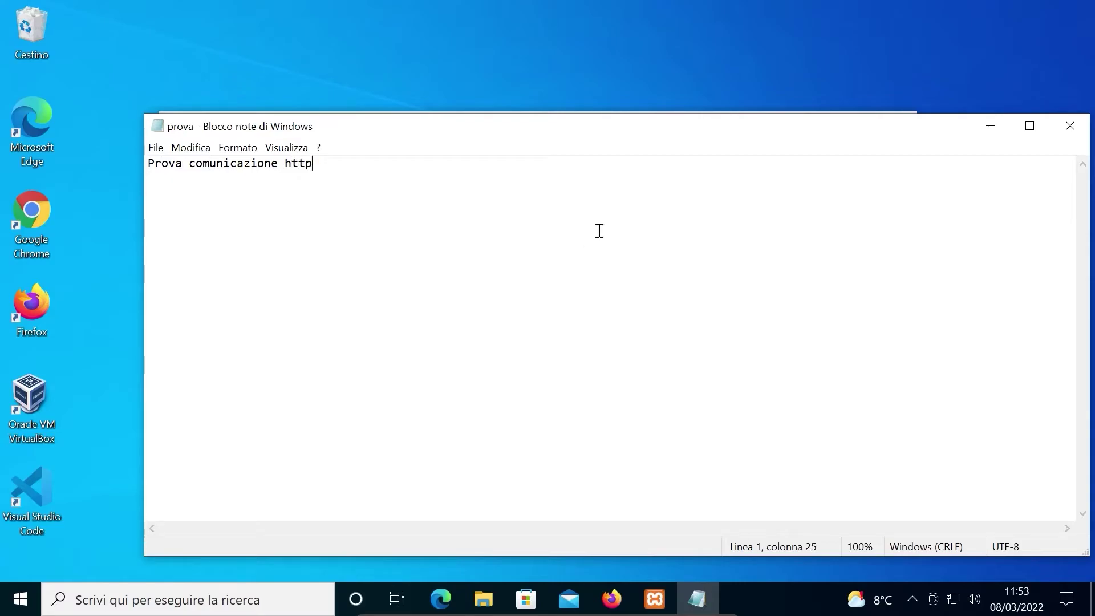
left_click(1070, 126)
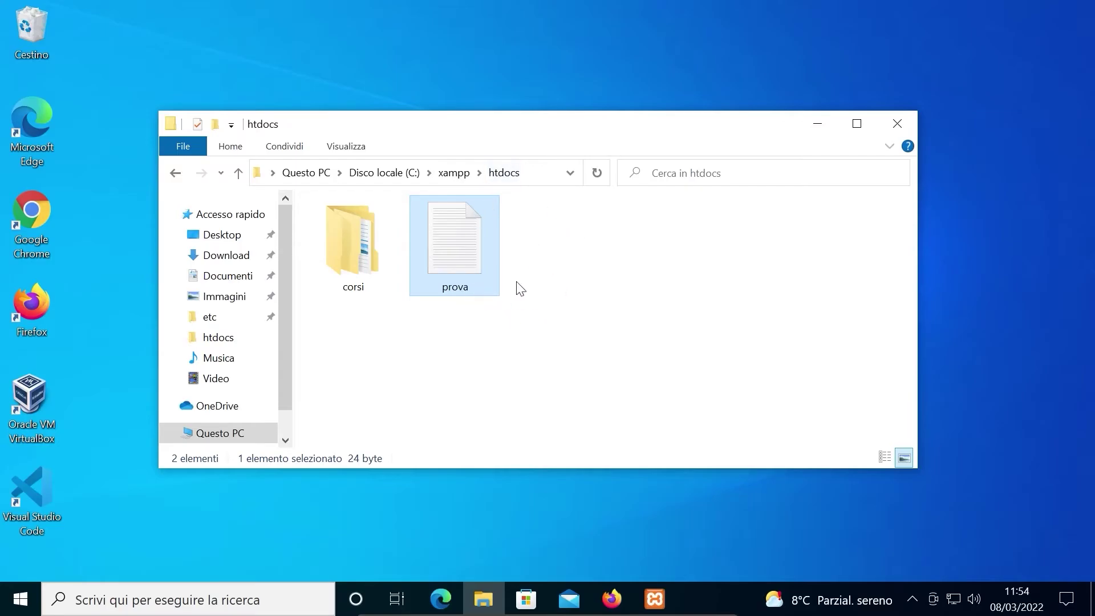
left_click(611, 599)
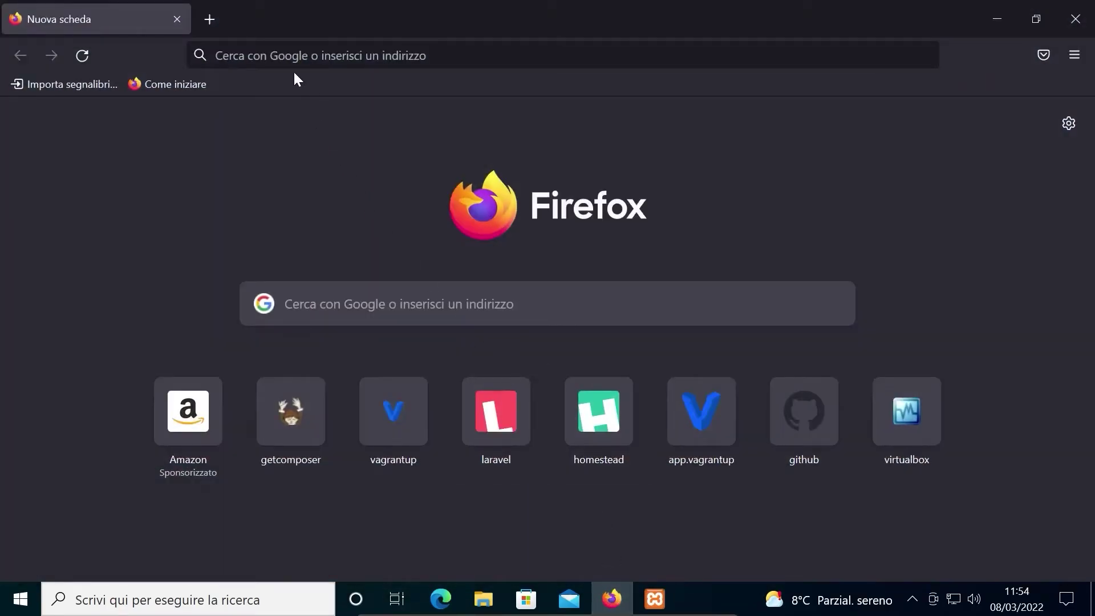
type("htt")
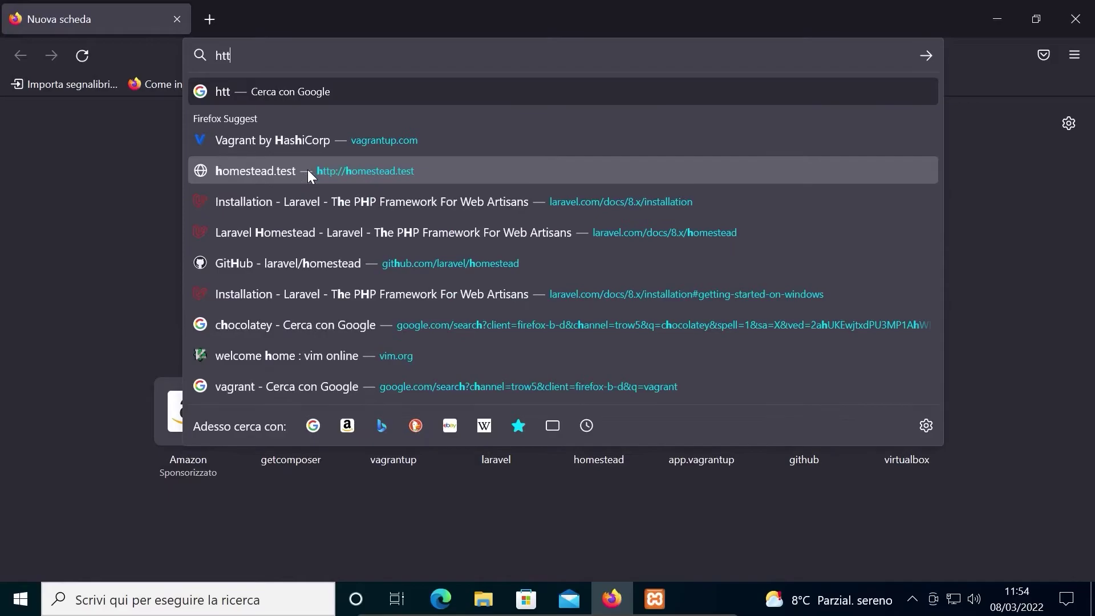
type("p://")
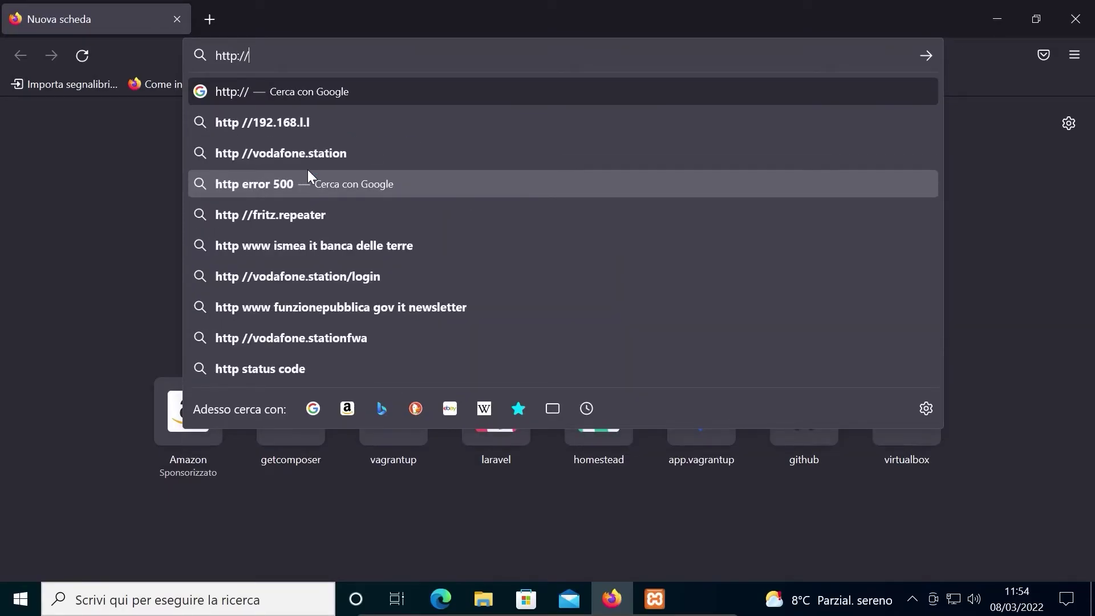
type("localhos")
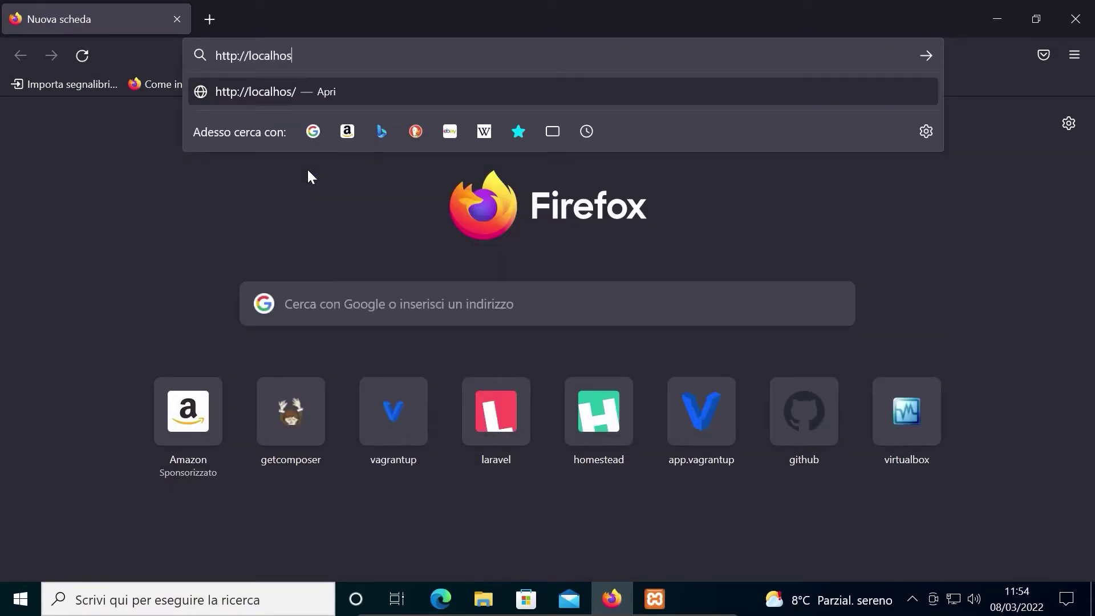
type("t/prova.tx")
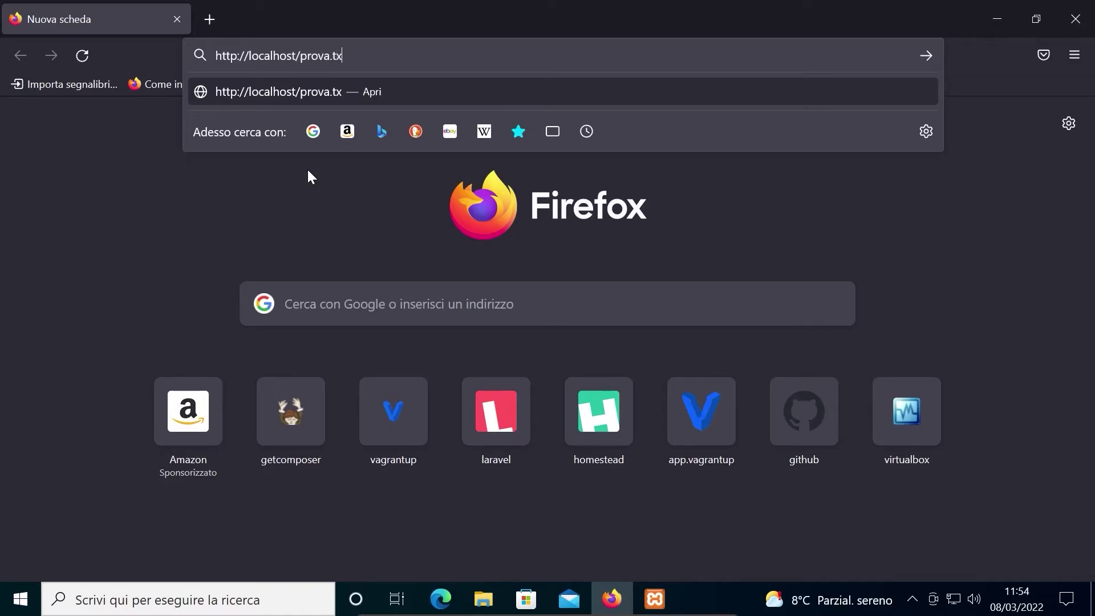
type("t")
key("Return")
scroll(308, 171, "up", 5, "ctrl")
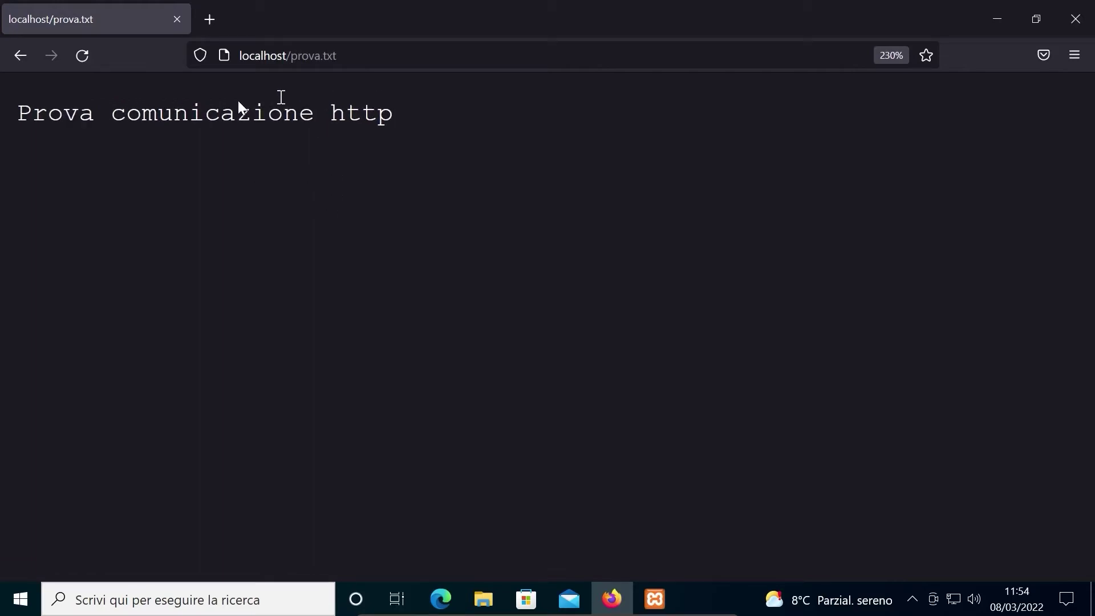
left_click_drag(387, 122, 5, 124)
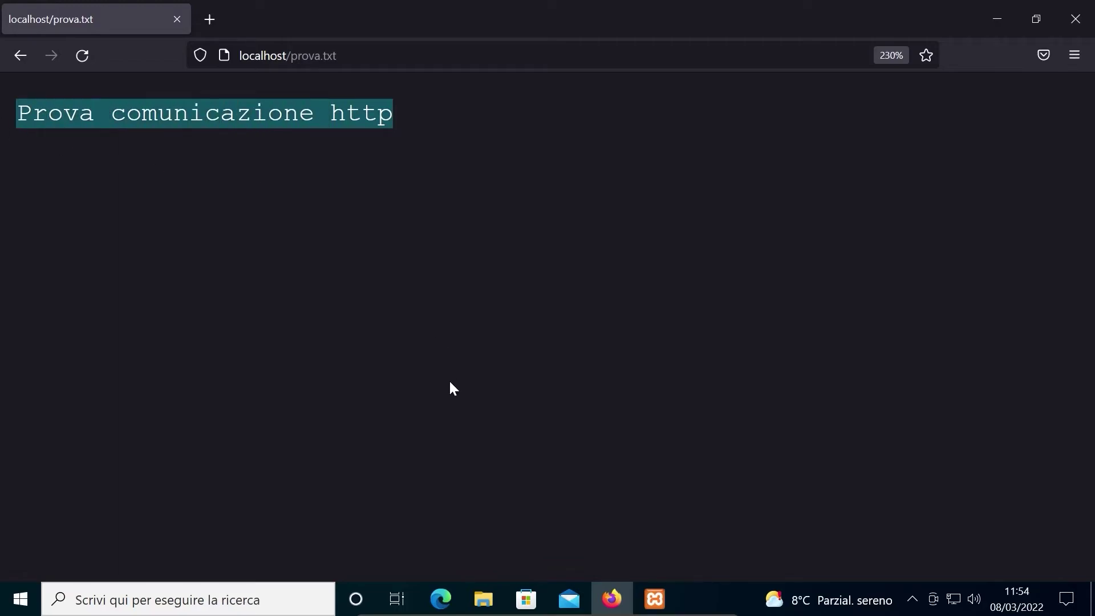
Step: Switch to File Explorer and open the corsi folder in htdocs, followed by its php subfolder
left_click(483, 599)
left_click(528, 319)
left_click(461, 241)
double_click(371, 238)
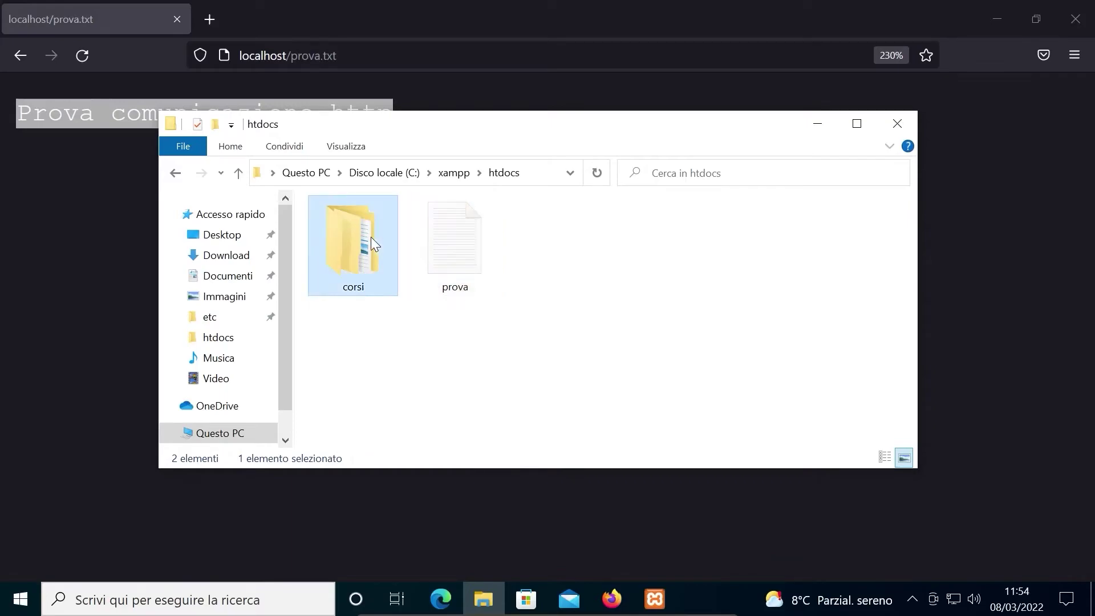
double_click(350, 239)
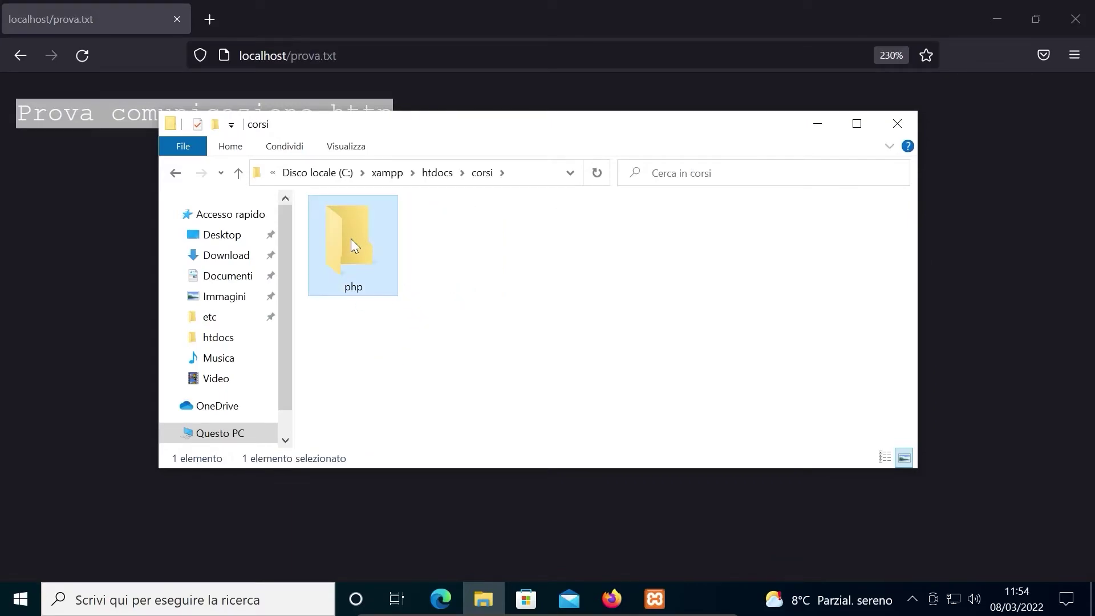
Step: Paste the prova text file into the php folder inside corsi
key("ctrl+v")
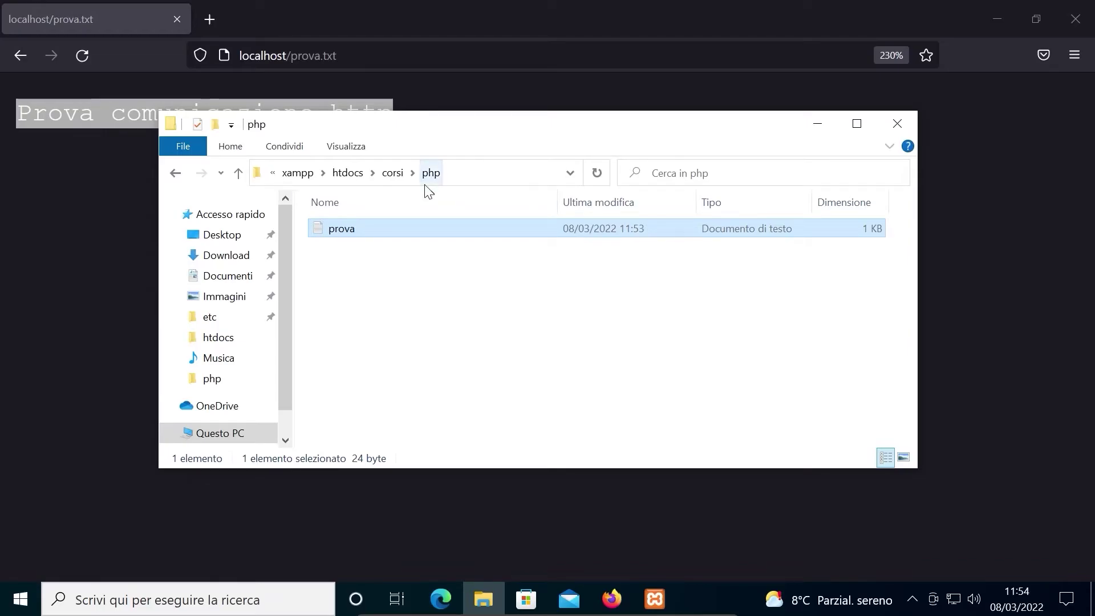
left_click(418, 313)
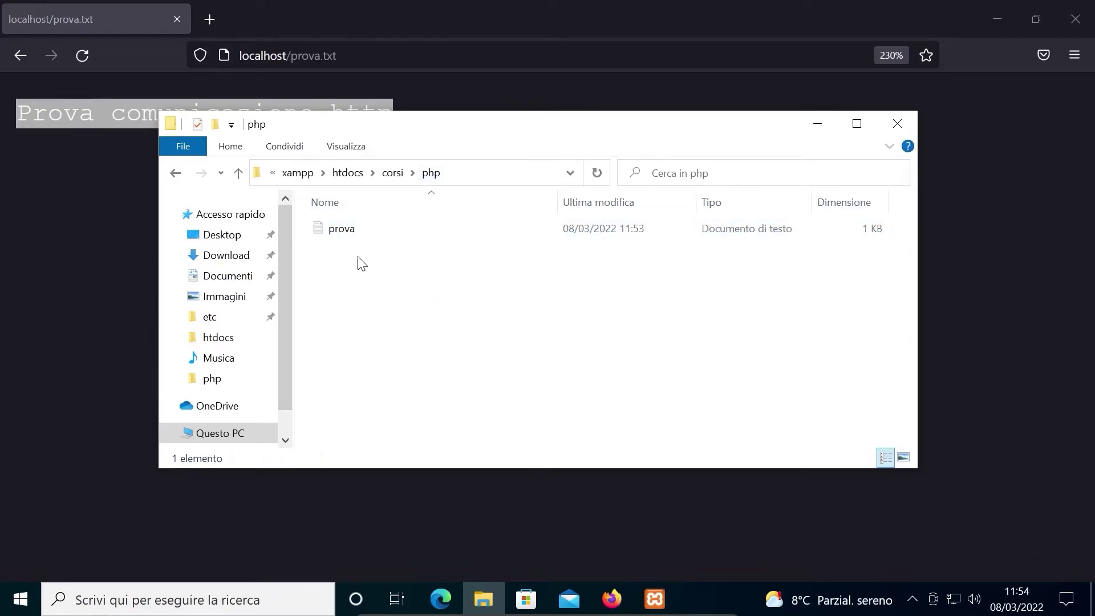
Step: Switch to Firefox, open localhost/corsi/php/prova.txt and select the line of text on the page
left_click(361, 55)
key("Left")
key("Left")
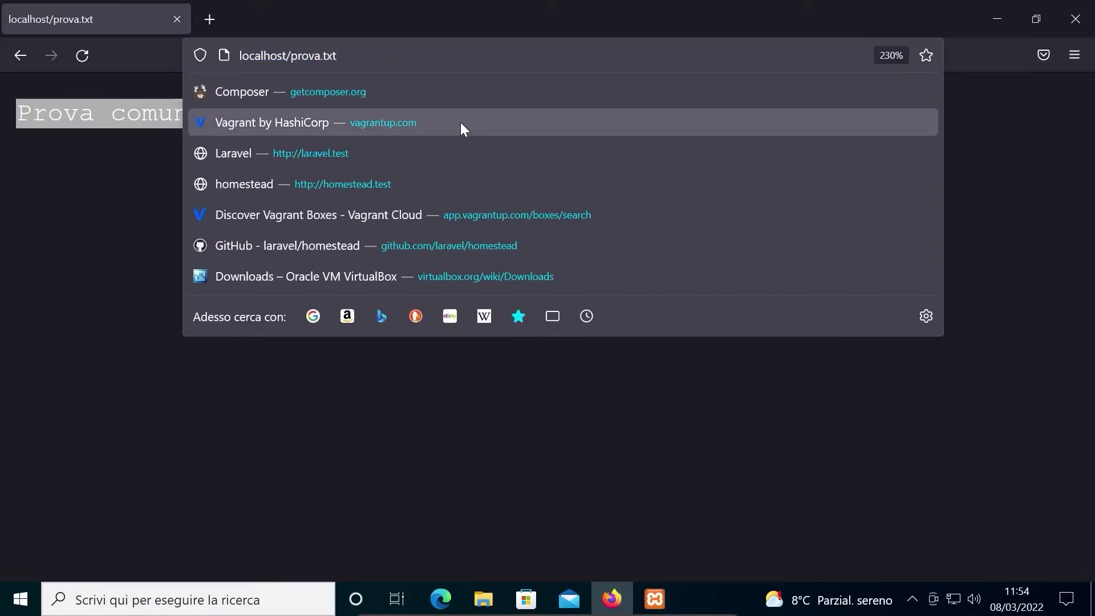
type("corsi/")
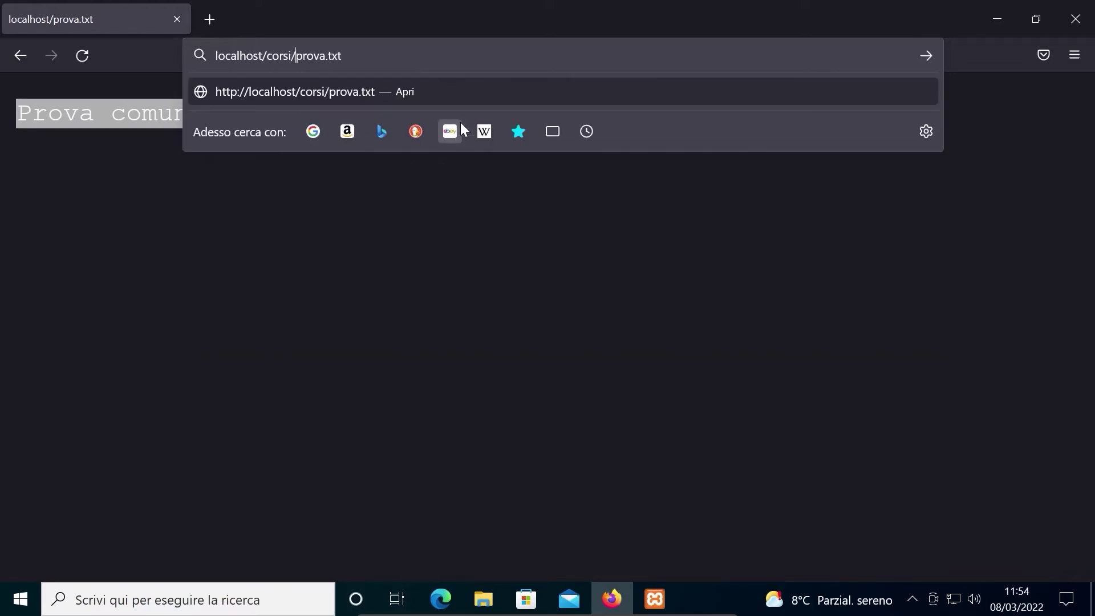
type("php")
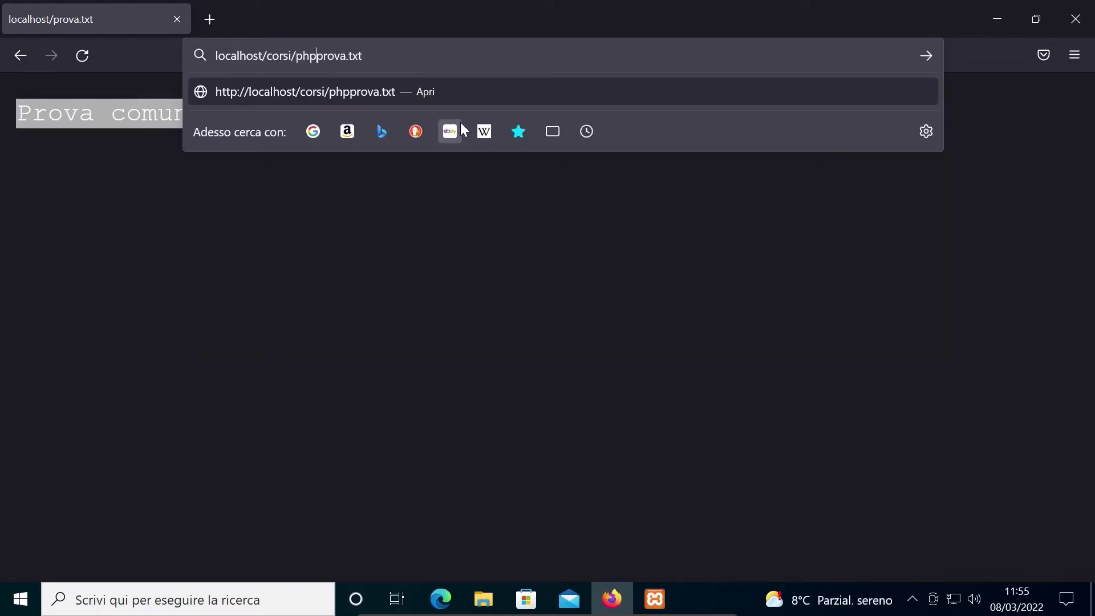
type("/")
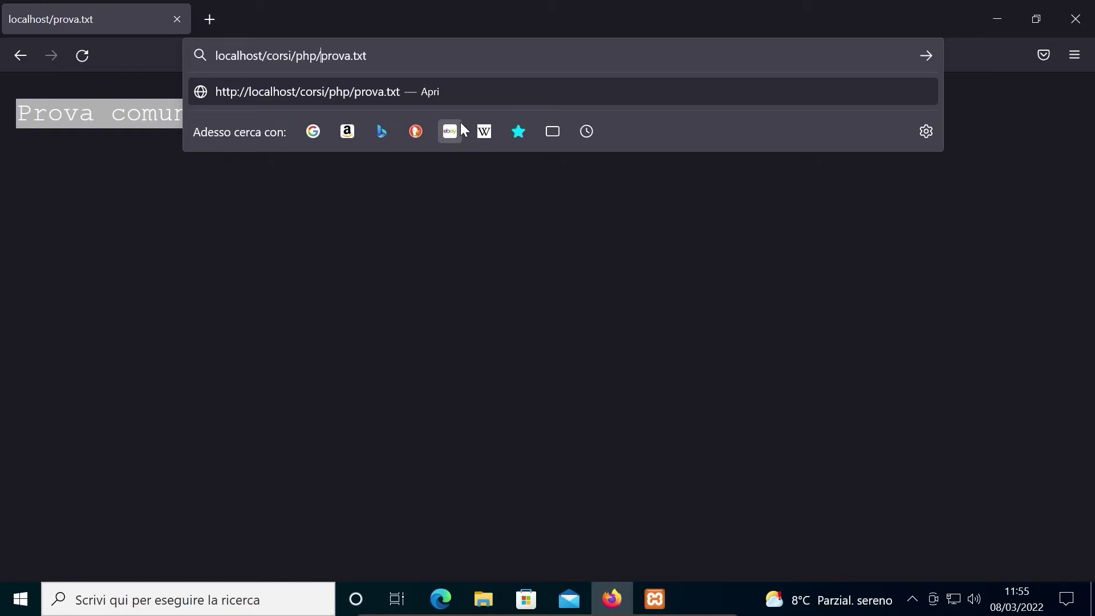
key("Return")
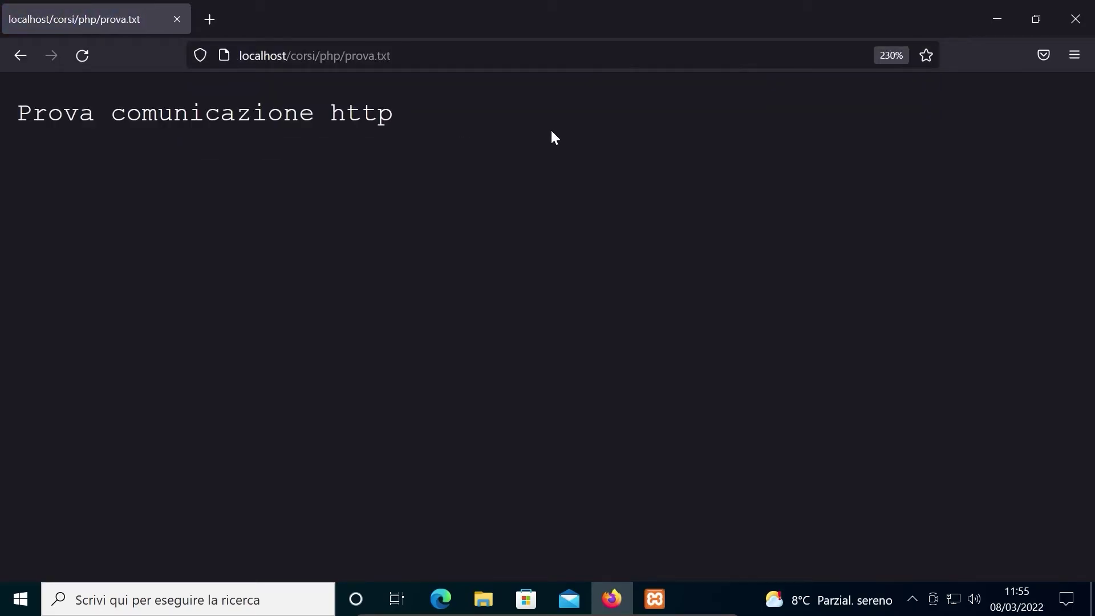
left_click_drag(410, 114, 1, 117)
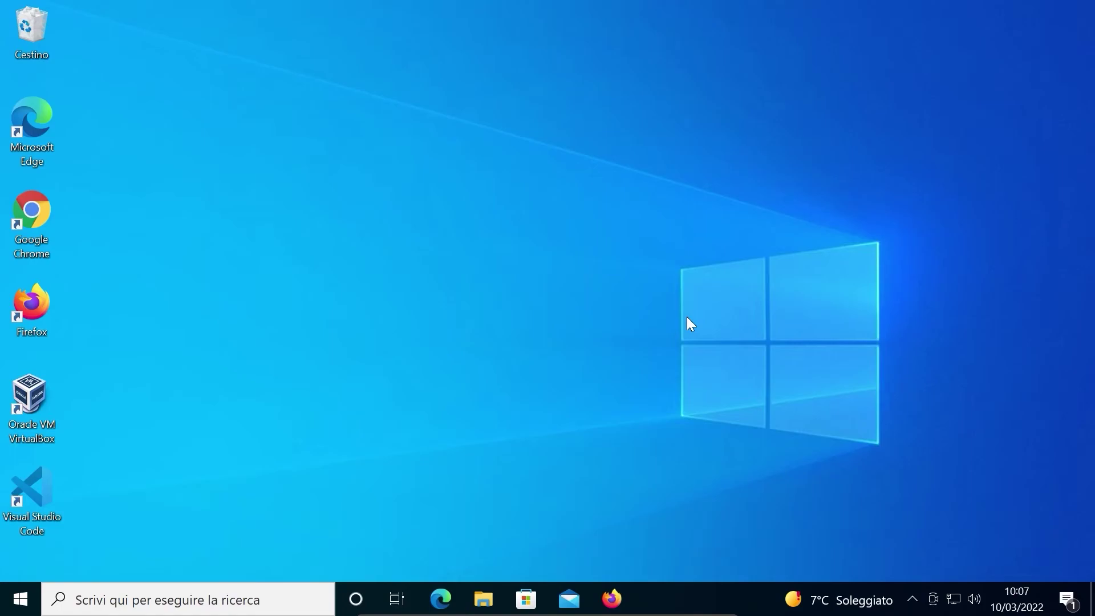
Step: Open Firefox, search for vscode to view the Visual Studio Code download site at code.visualstudio.com, and close the browser
left_click(613, 599)
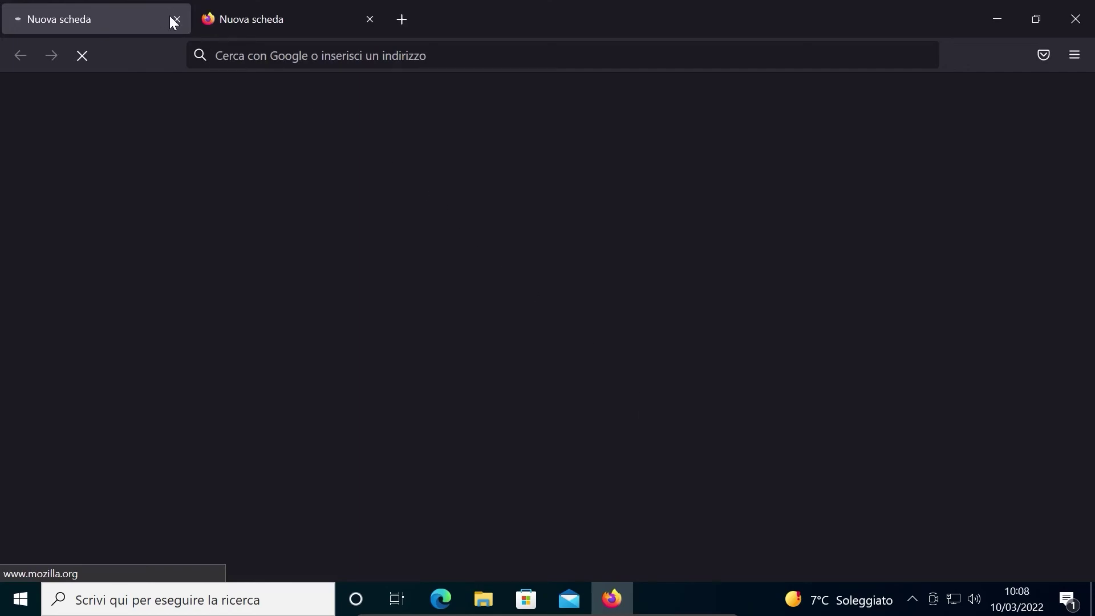
left_click(175, 19)
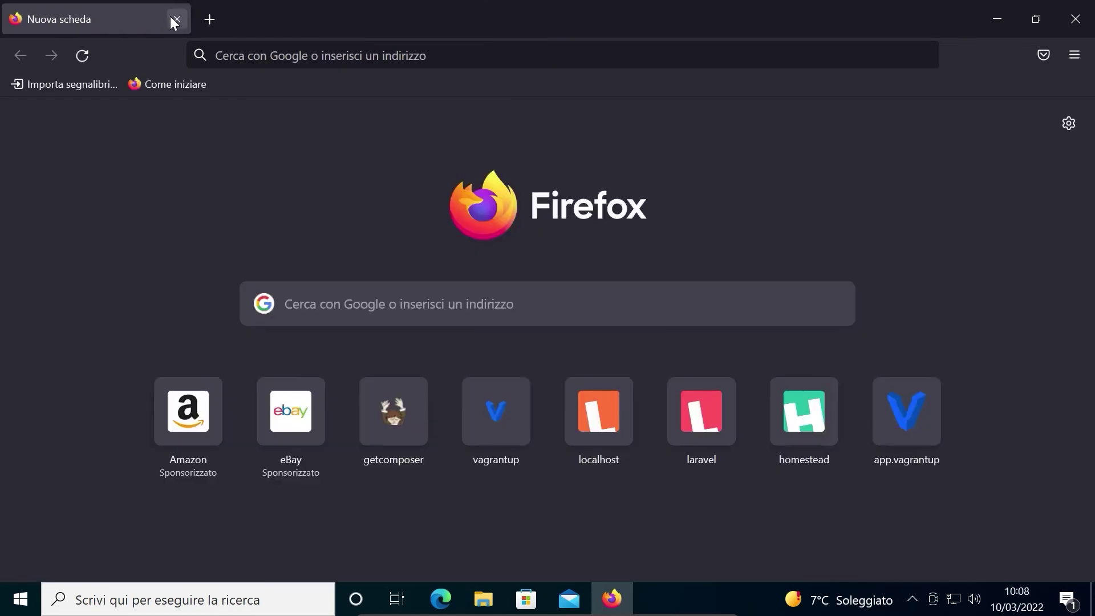
left_click(417, 297)
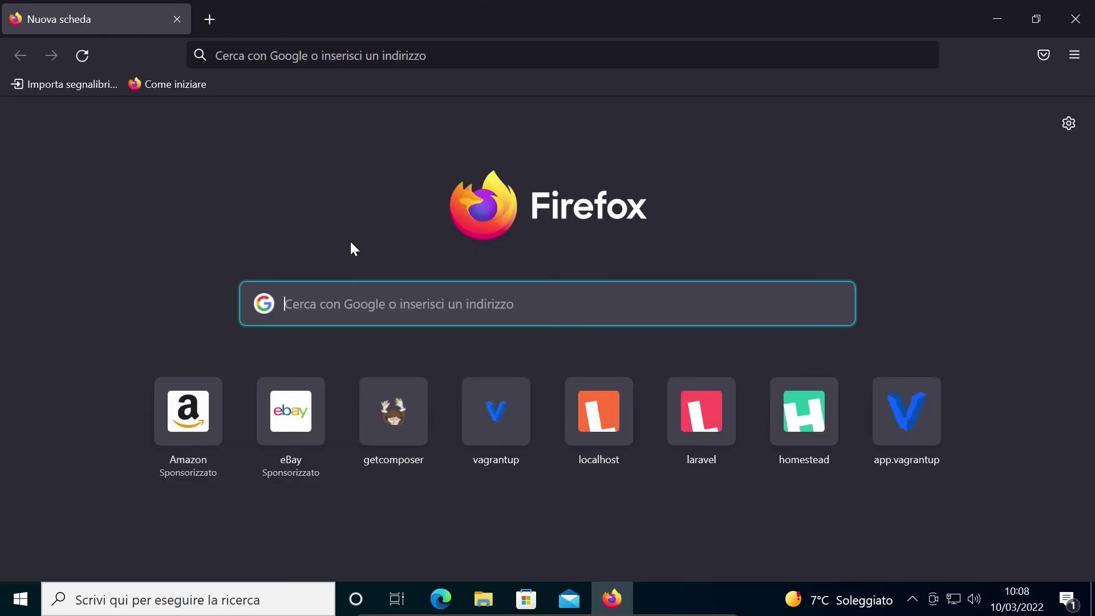
type("vscode")
key("Return")
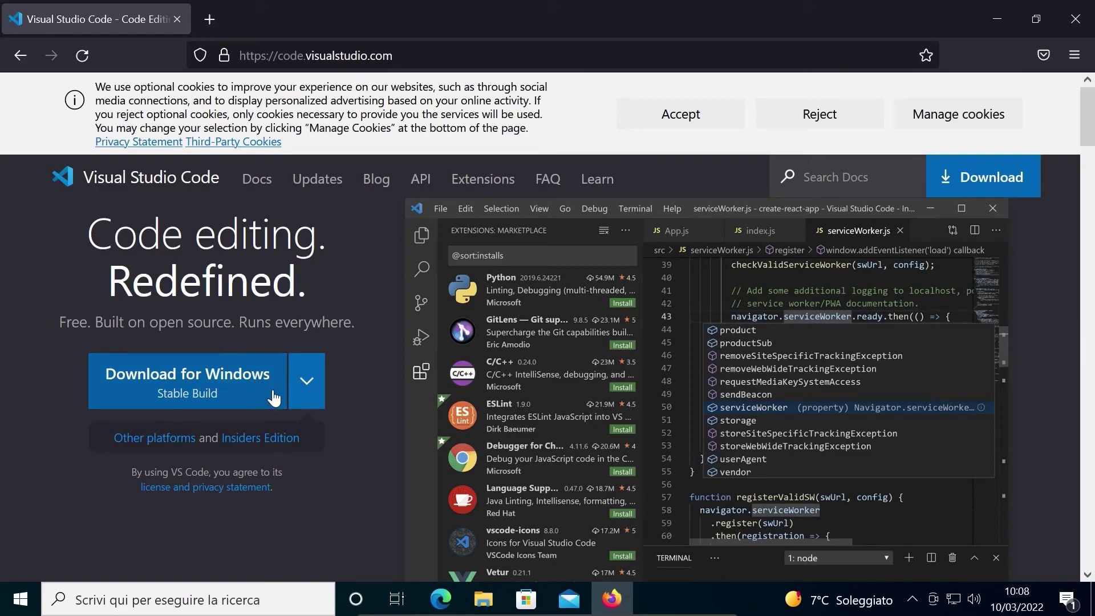
left_click(1075, 19)
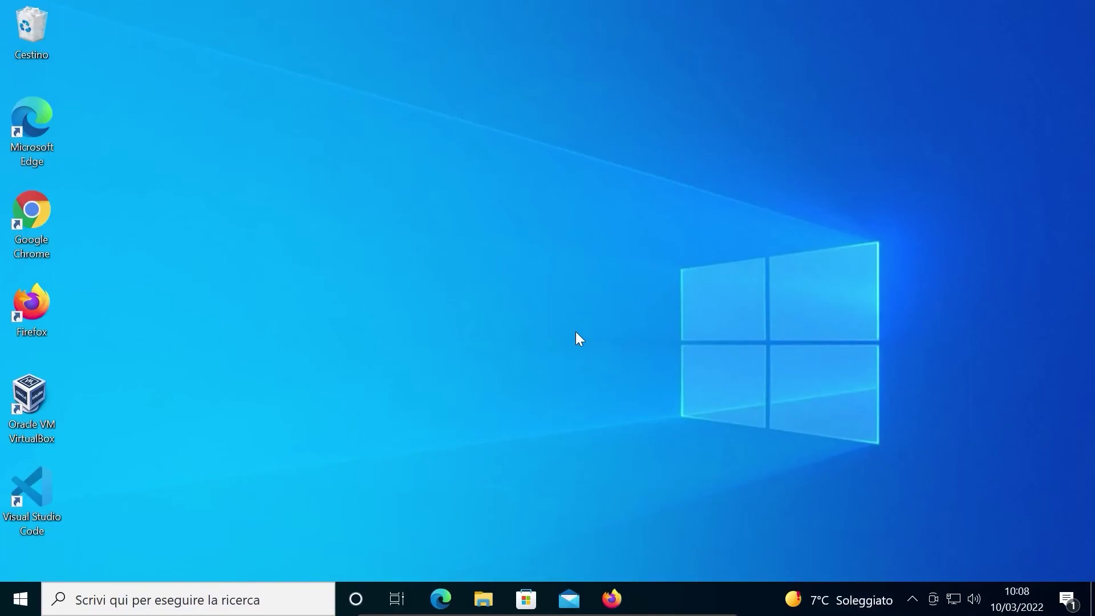
Step: Launch Visual Studio Code and browse in a new File Explorer window to the corsi folder in C:\xampp\htdocs
double_click(32, 491)
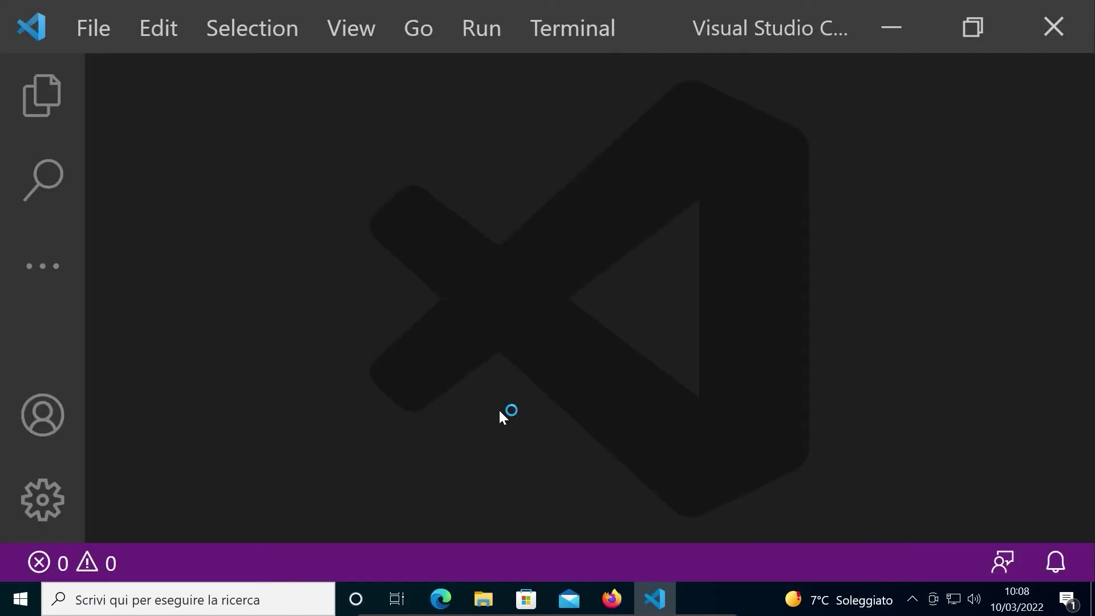
key("super+e")
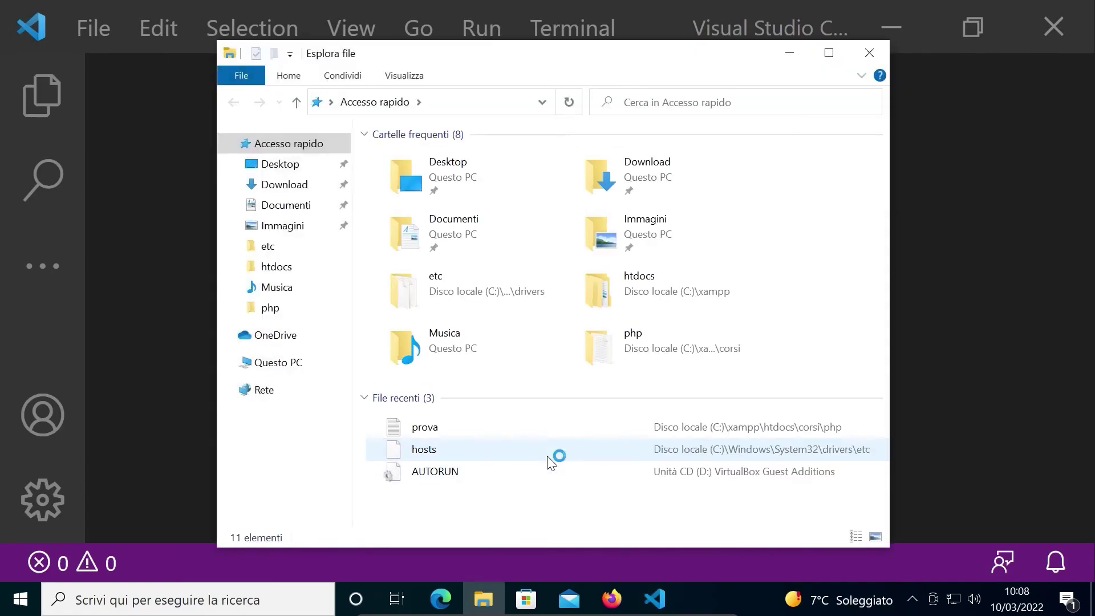
left_click(276, 365)
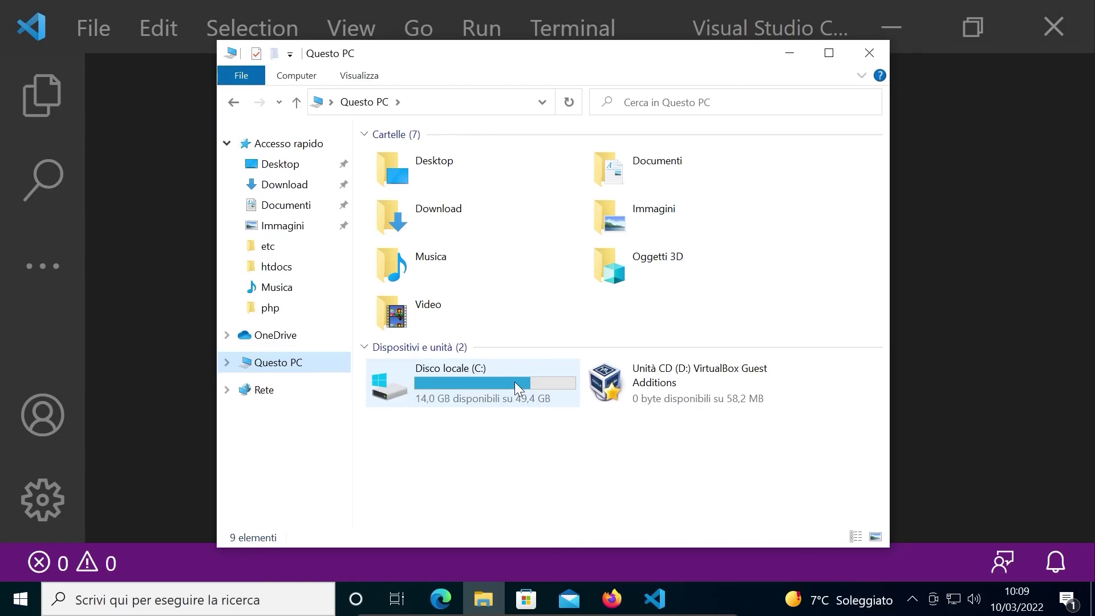
left_click(514, 382)
double_click(515, 383)
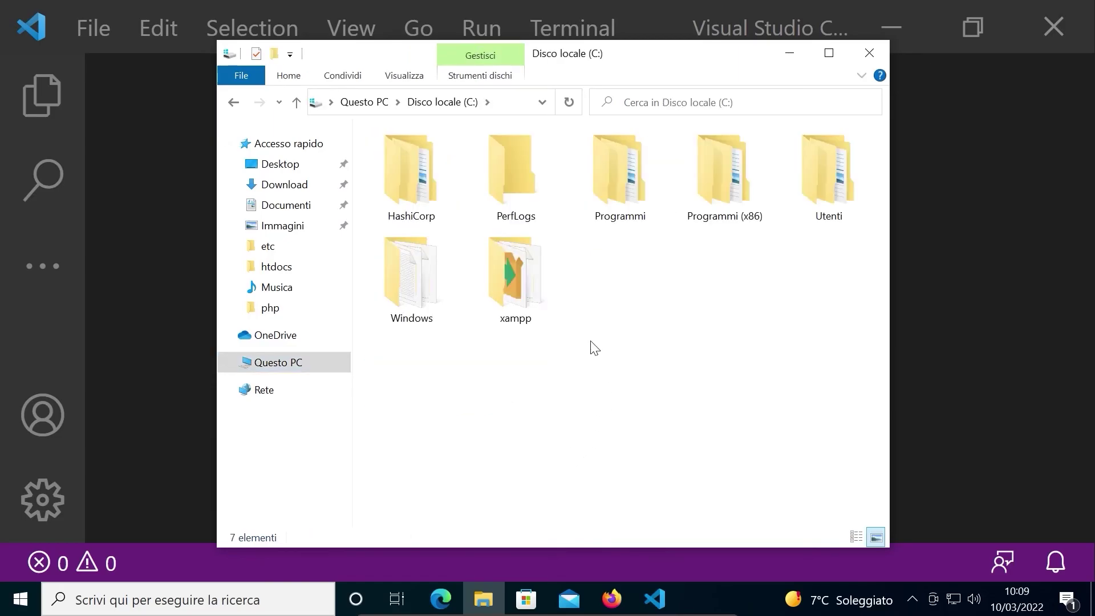
double_click(517, 288)
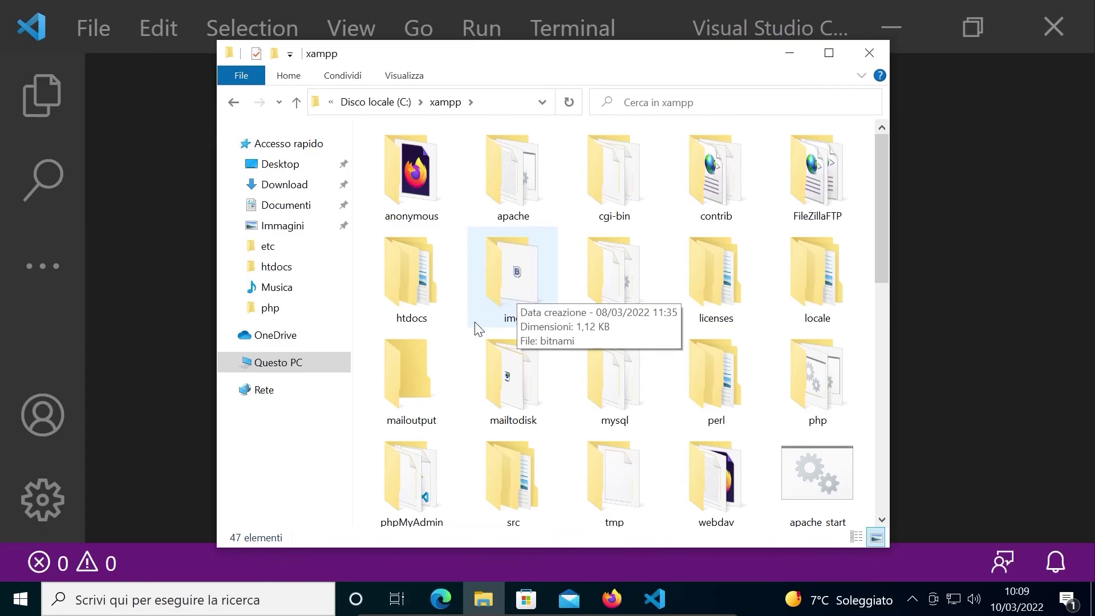
double_click(416, 282)
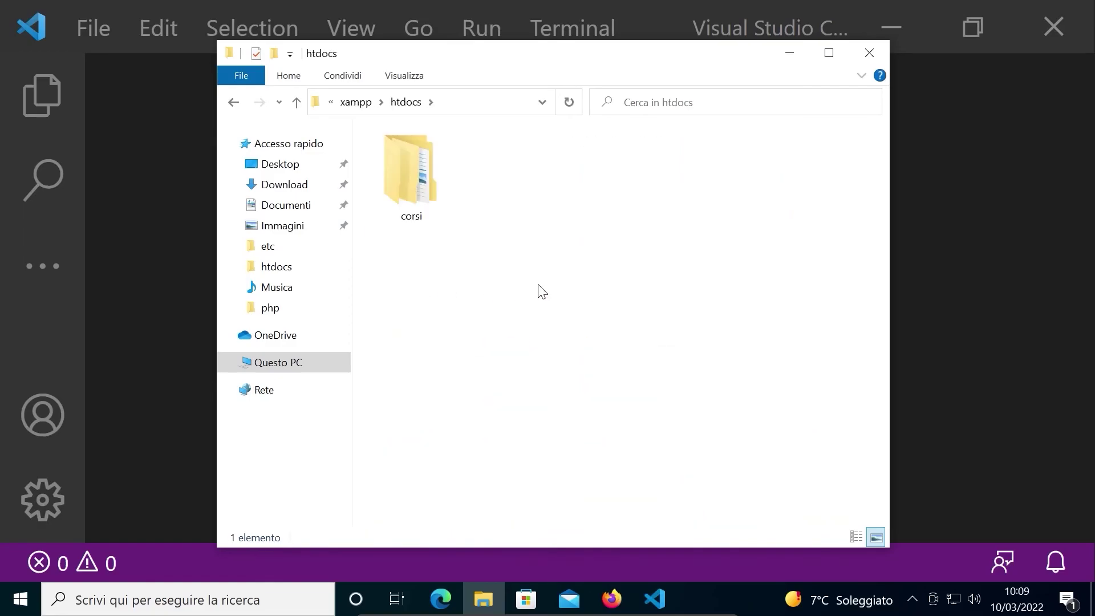
double_click(433, 180)
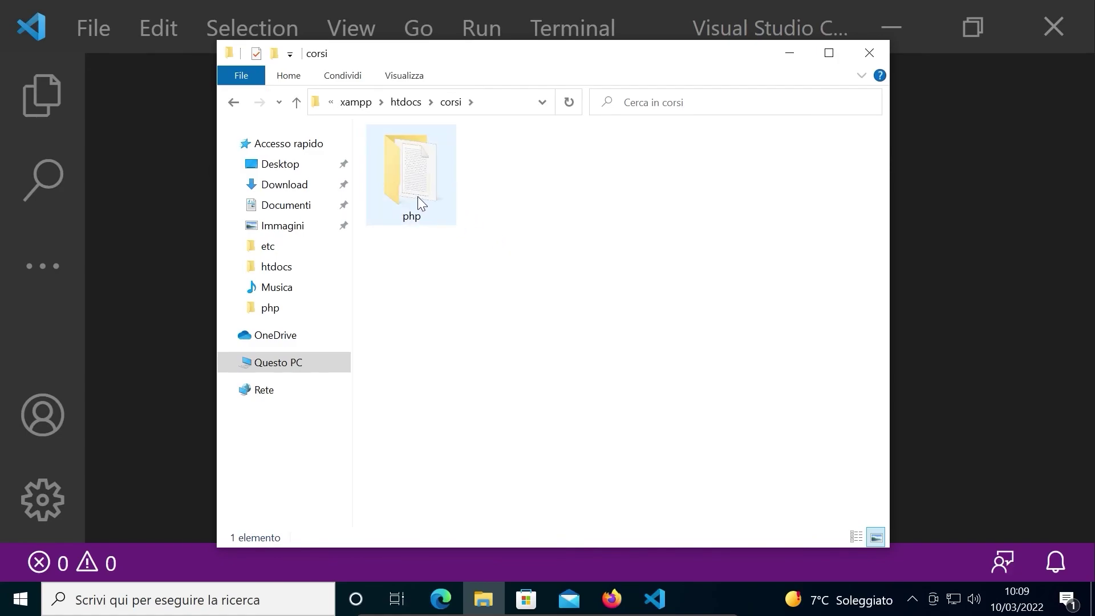
Step: Open the php folder in Visual Studio Code, trusting its authors, and view its prova.txt file
left_click_drag(423, 186, 154, 176)
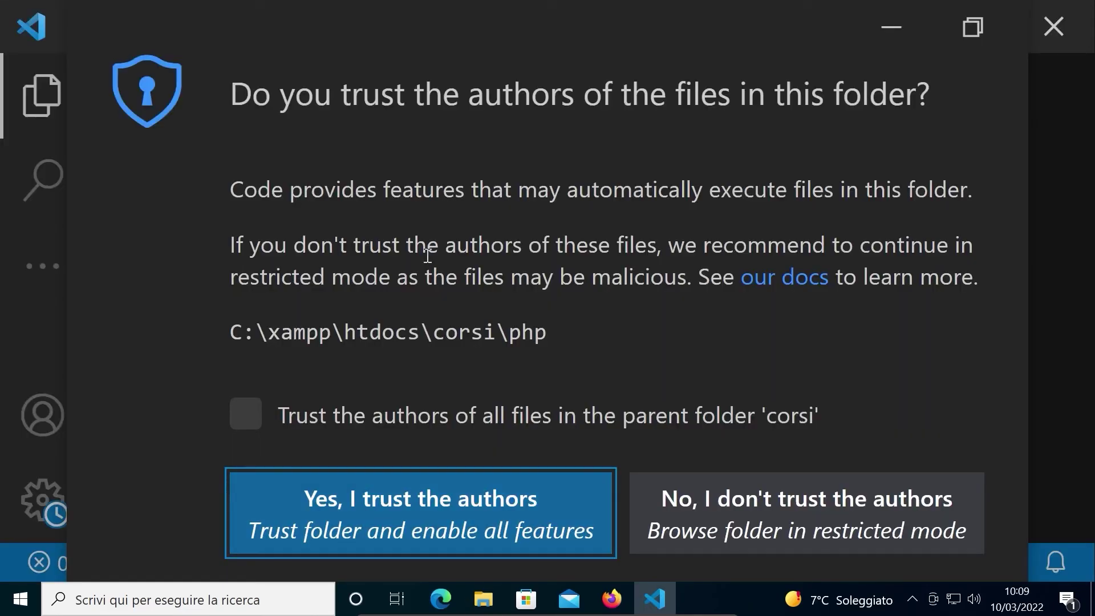
left_click(422, 499)
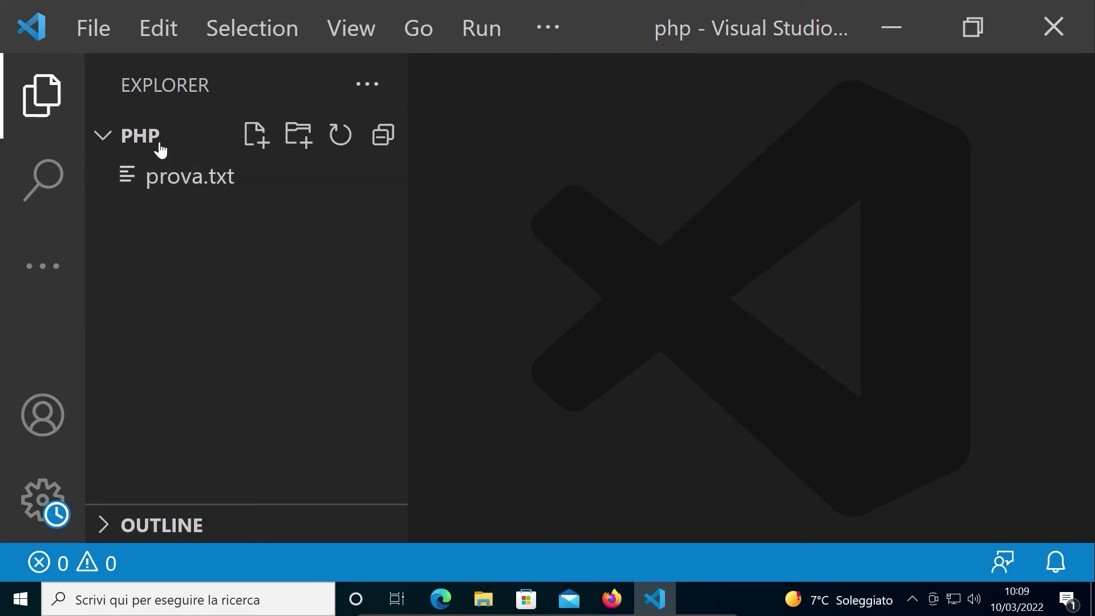
left_click(215, 181)
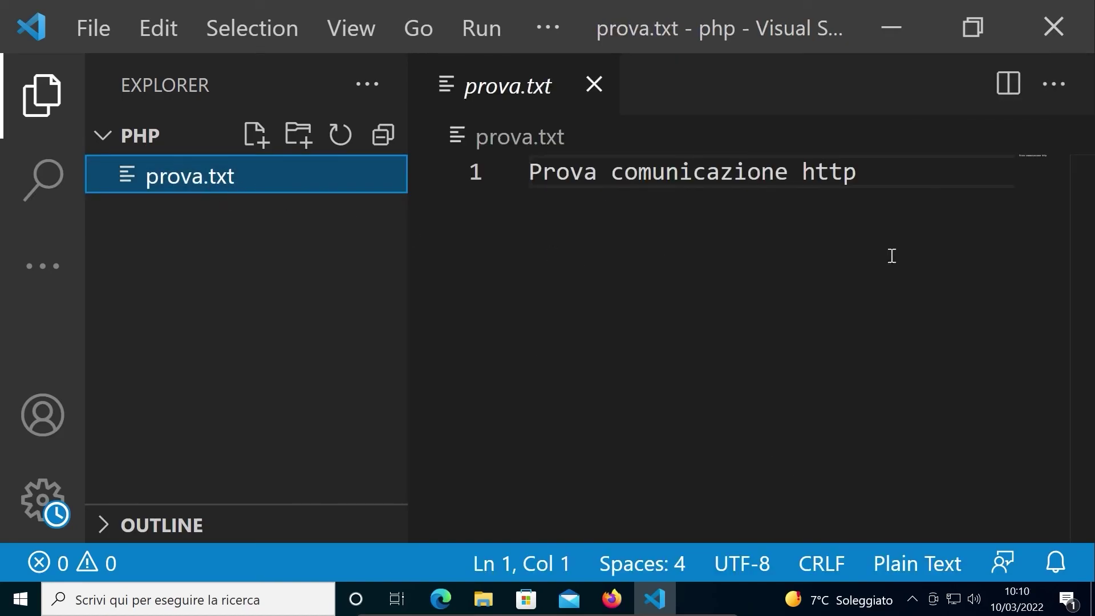
Step: Delete prova.txt from the php project folder by moving it to the Recycle Bin
left_click(223, 209)
left_click(212, 181)
key("Delete")
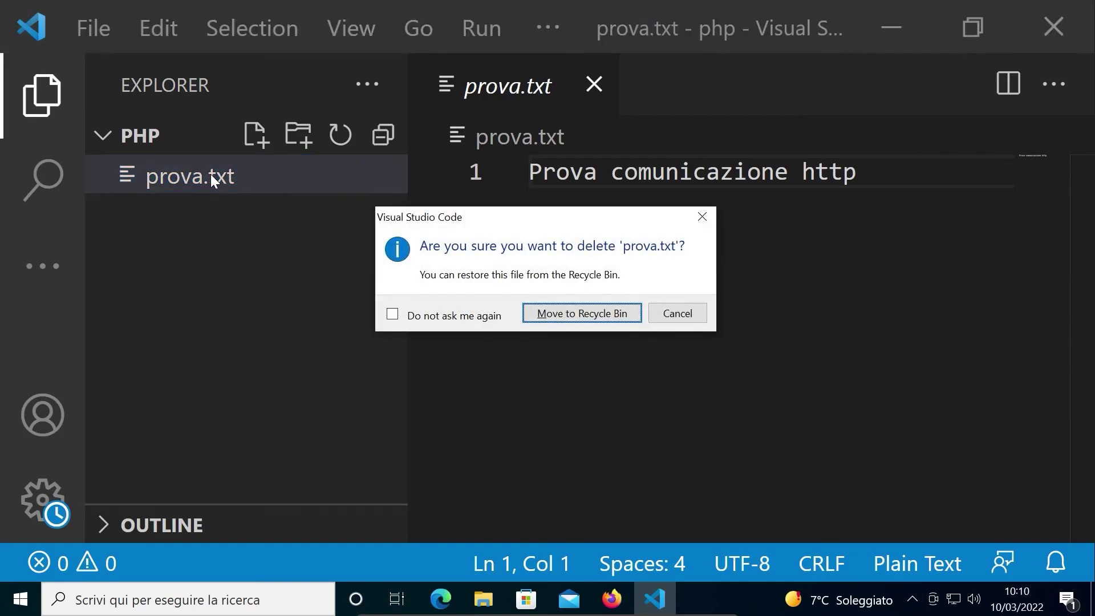
left_click(559, 315)
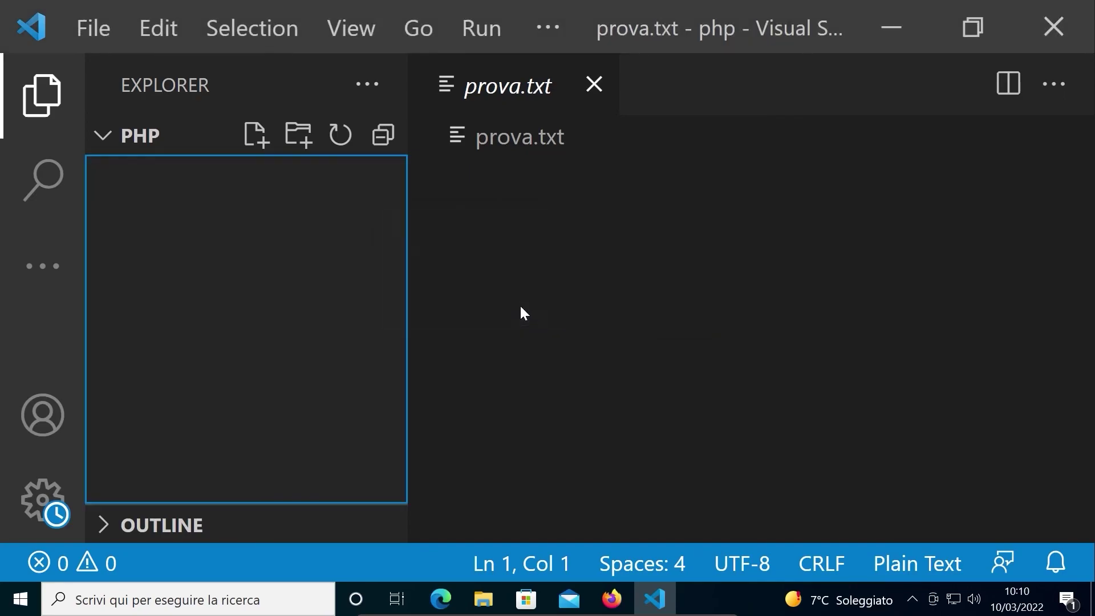